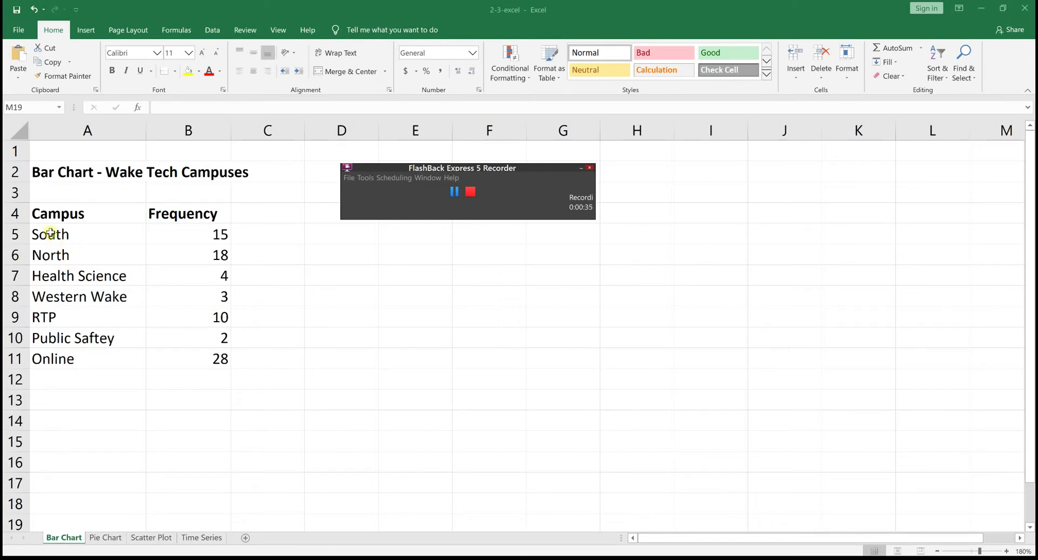
Insert a clustered column chart of the seven campus frequencies in A5:B11
left_click_drag(77, 231, 186, 359)
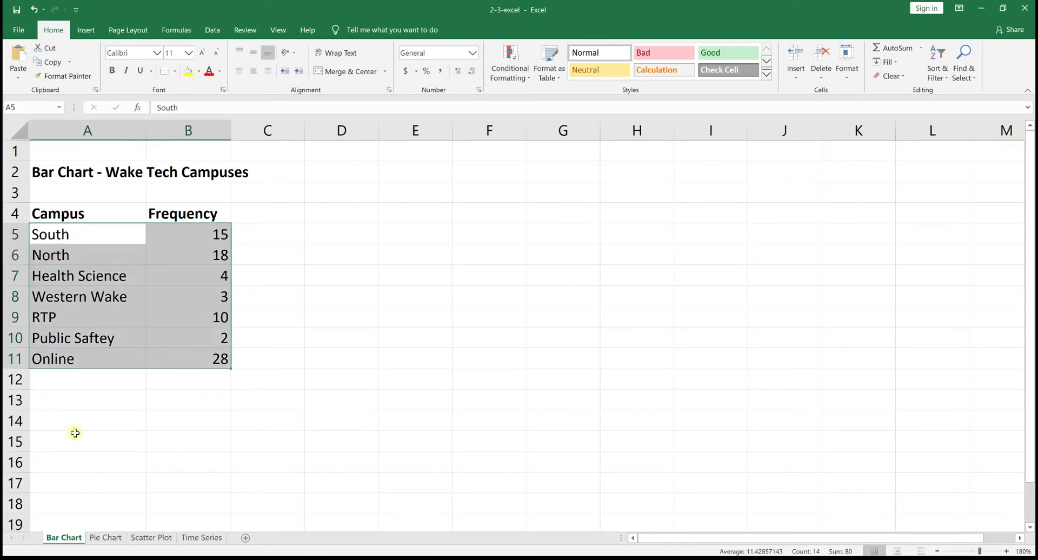
left_click(86, 31)
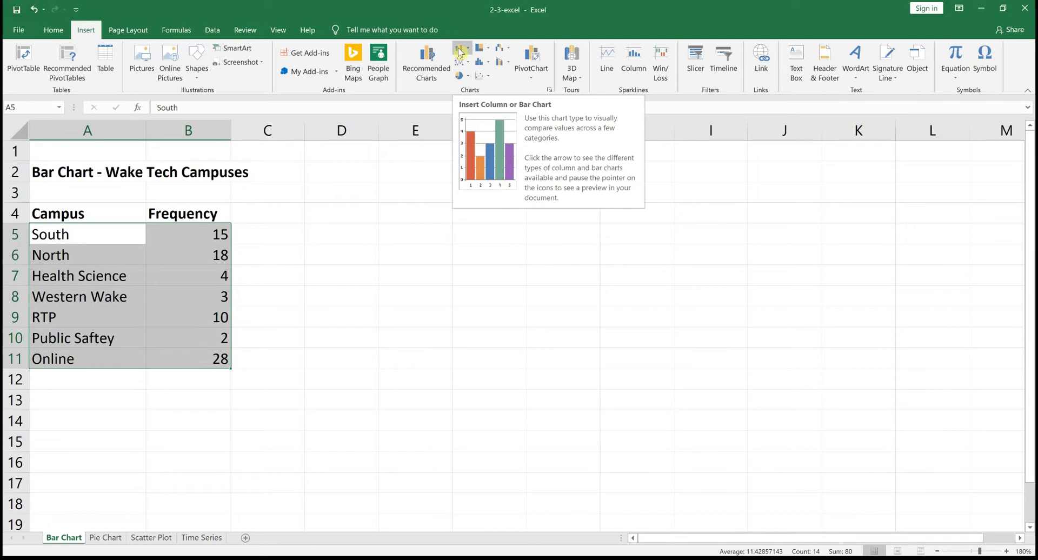
left_click(460, 51)
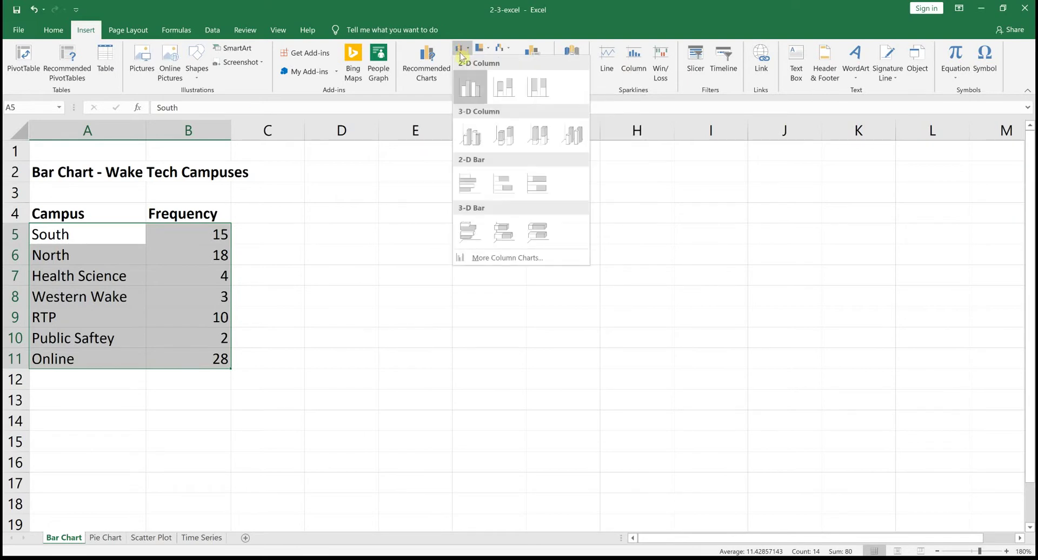
left_click(472, 85)
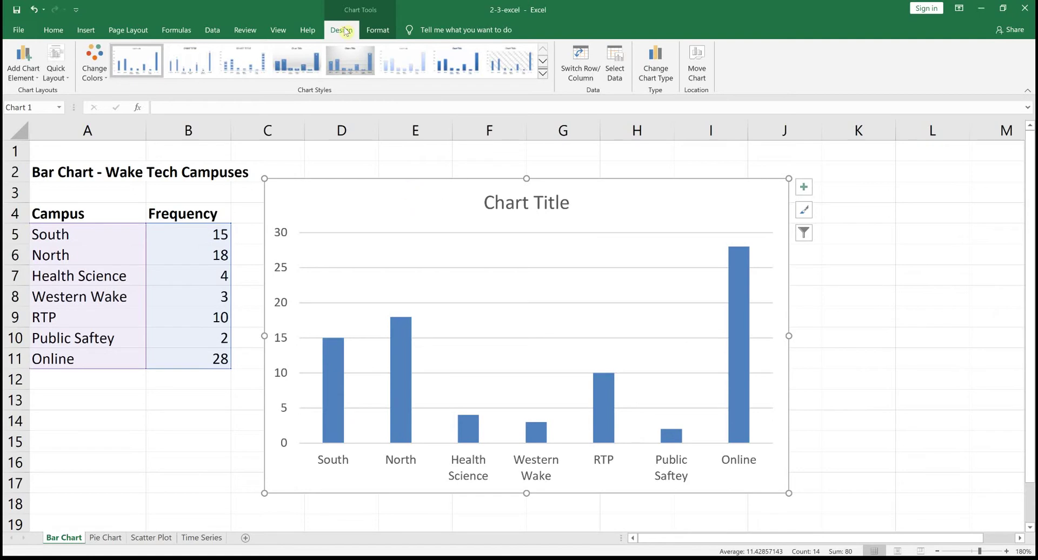
Apply Quick Layout 9 to add both axis title placeholders and a Series1 legend
left_click(54, 68)
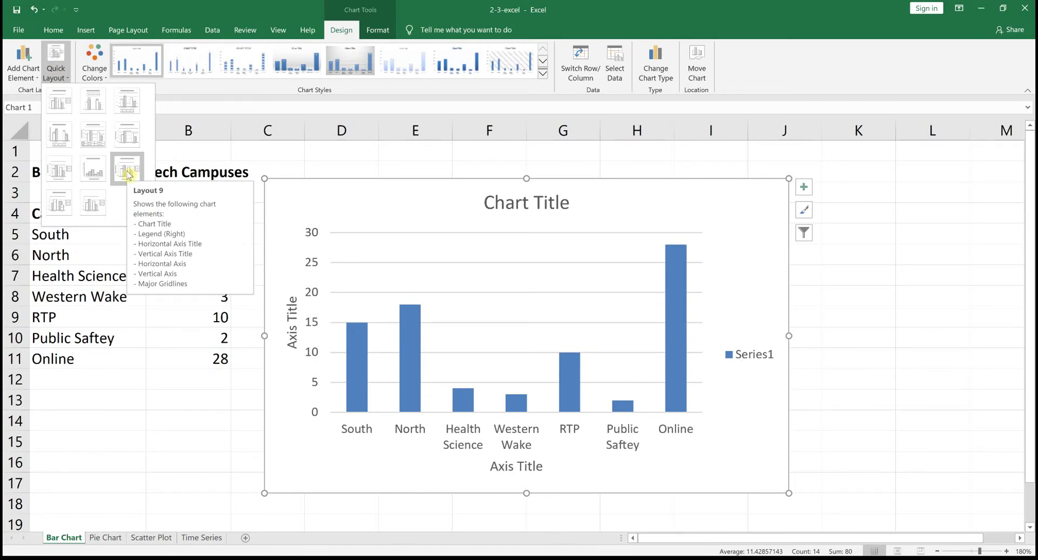
left_click(127, 172)
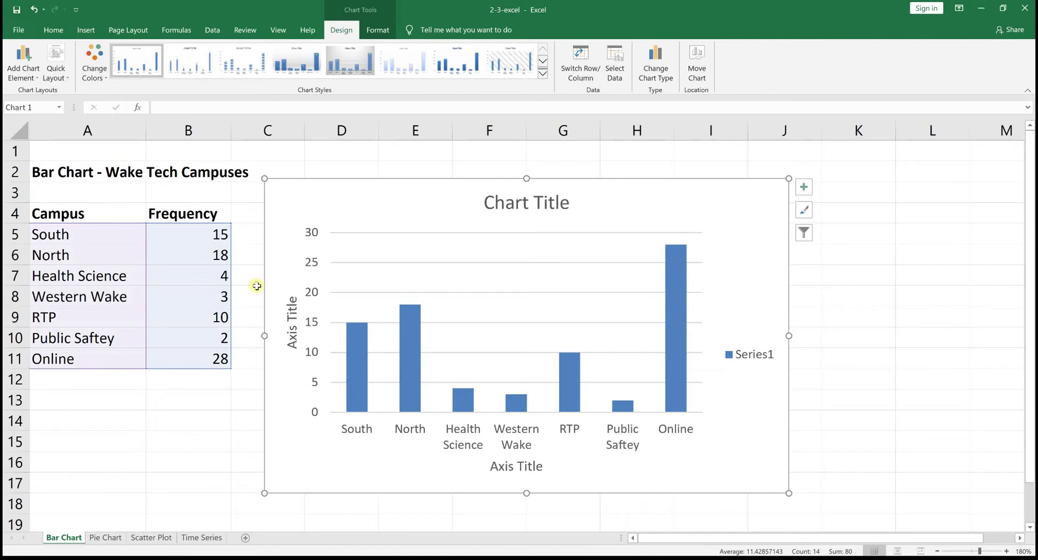
Title the horizontal axis 'Campus'
left_click(510, 467)
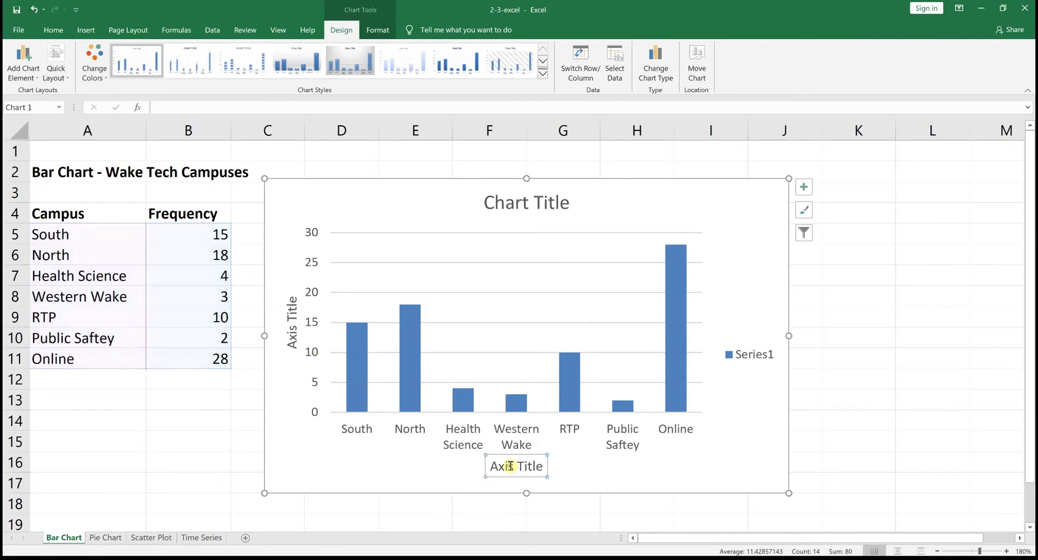
double_click(510, 466)
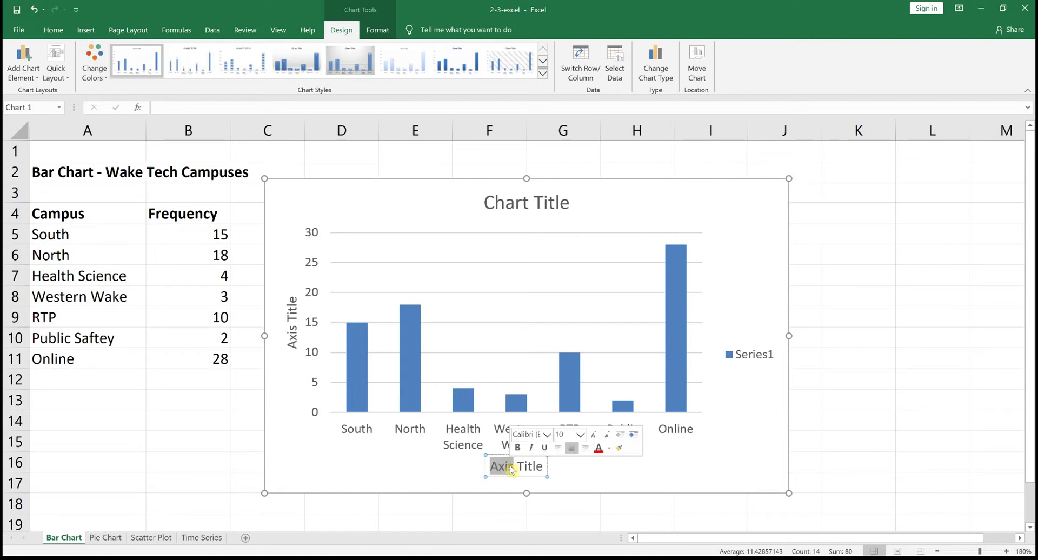
key("Delete")
key("Delete")
key("Delete")
key("Delete")
key("Delete")
key("Delete")
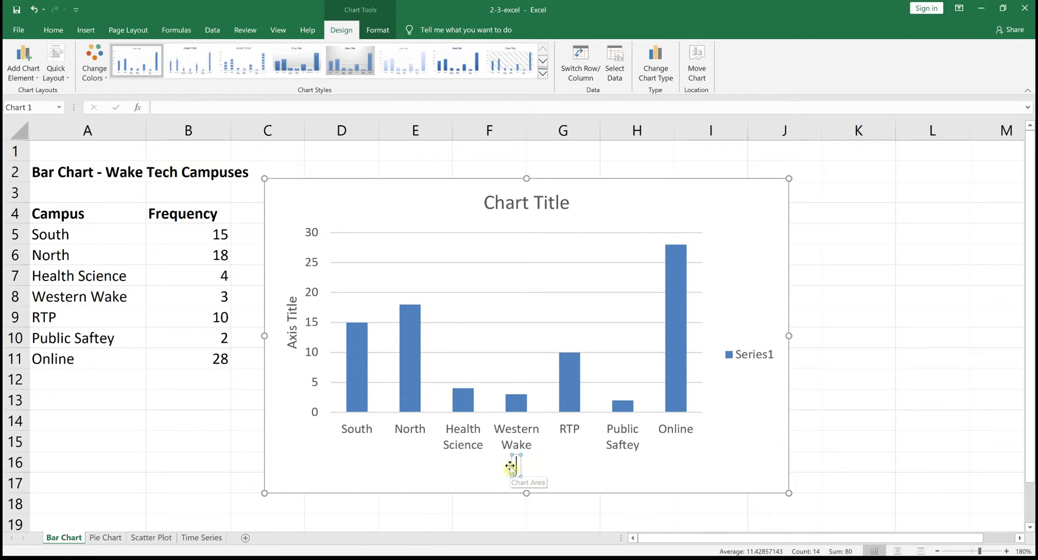
type("Campus")
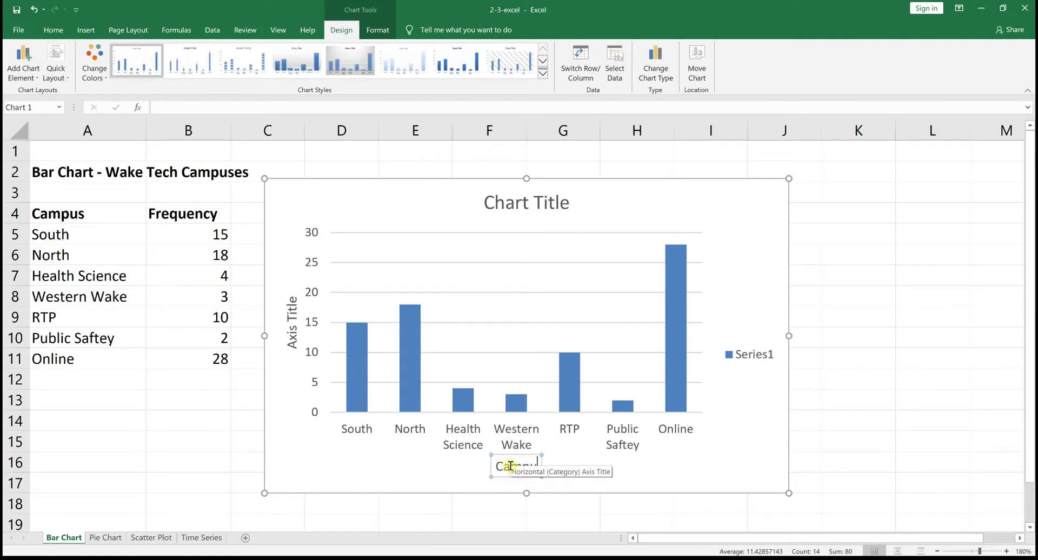
left_click(444, 462)
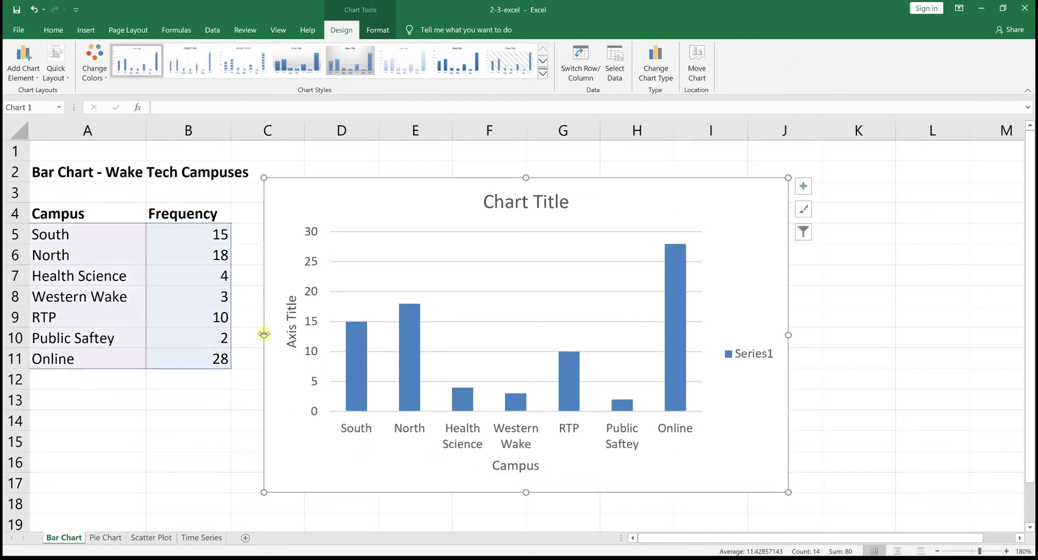
Title the vertical axis 'Frequency'
left_click(292, 323)
left_click(292, 324)
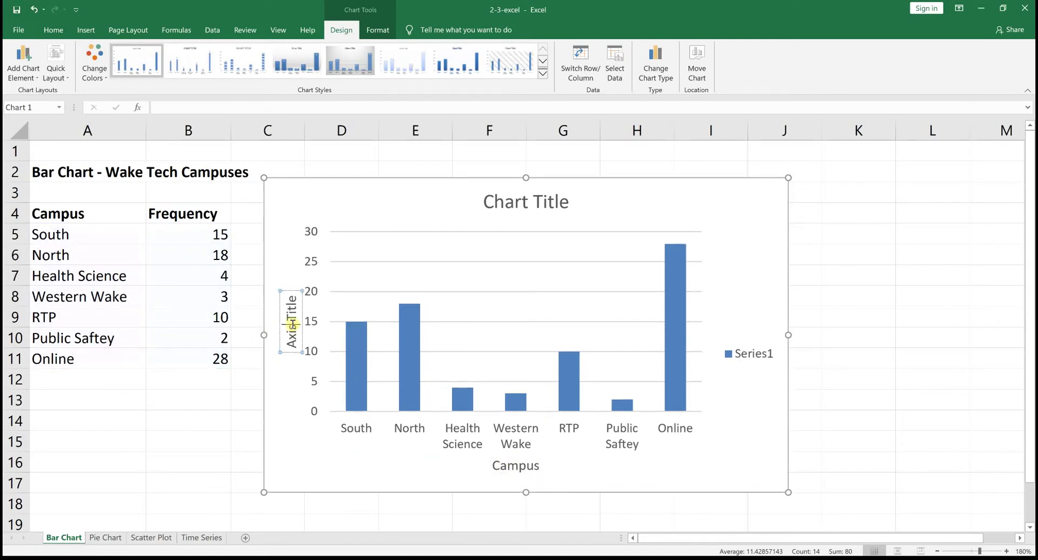
key("BackSpace")
key("BackSpace")
key("BackSpace")
key("BackSpace")
key("BackSpace")
key("BackSpace")
key("BackSpace")
key("BackSpace")
key("BackSpace")
key("BackSpace")
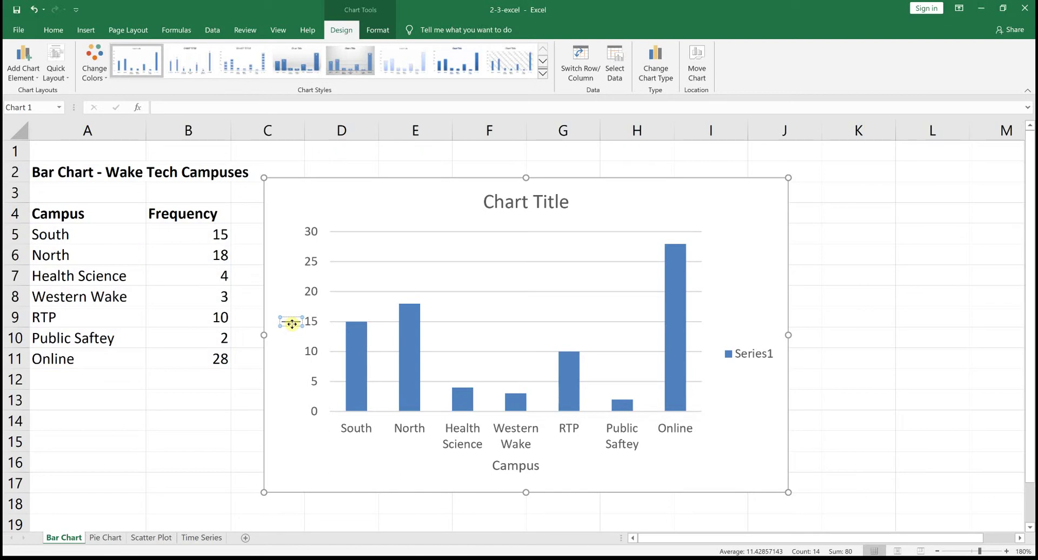
type("Frequency")
left_click(279, 245)
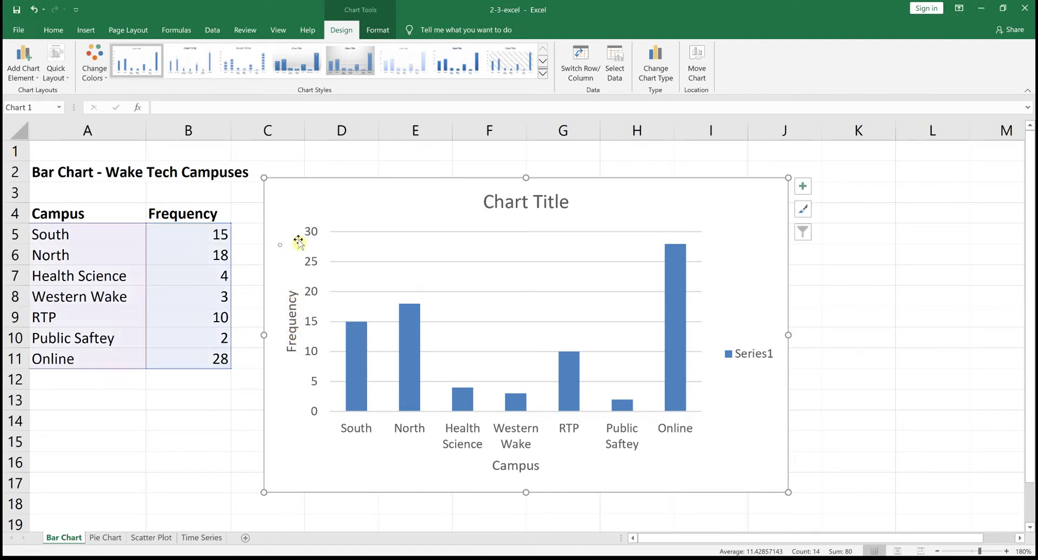
Replace the 'Chart Title' placeholder with 'Where do Wake Tech Students go?'
left_click(531, 202)
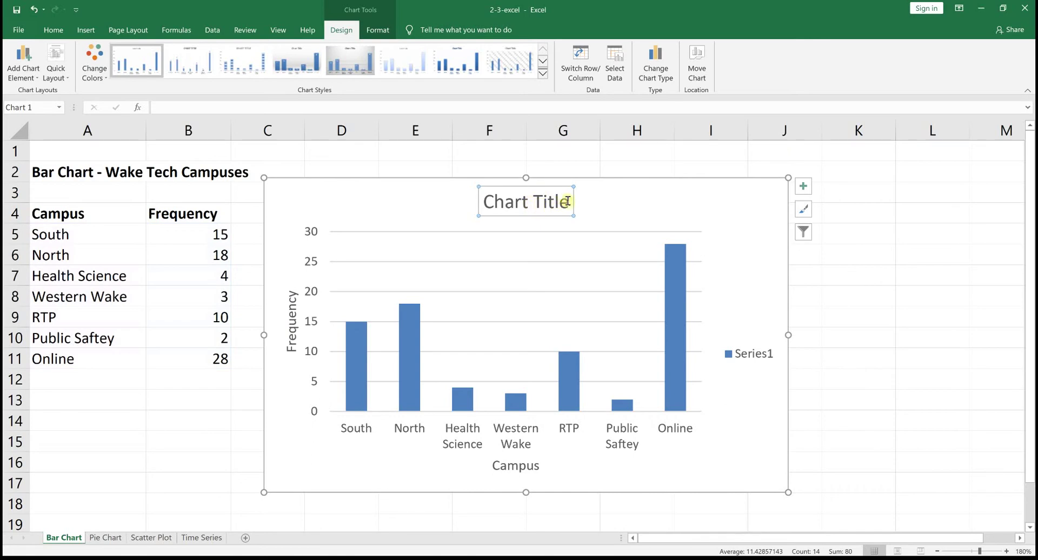
triple_click(488, 201)
type("W")
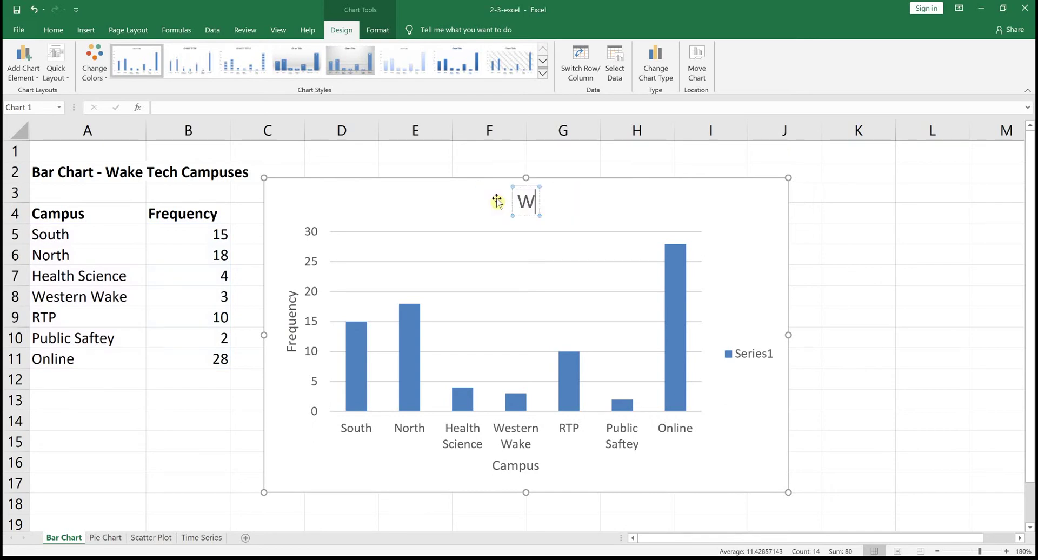
type("ere")
key("BackSpace")
key("BackSpace")
key("BackSpace")
key("BackSpace")
type("here")
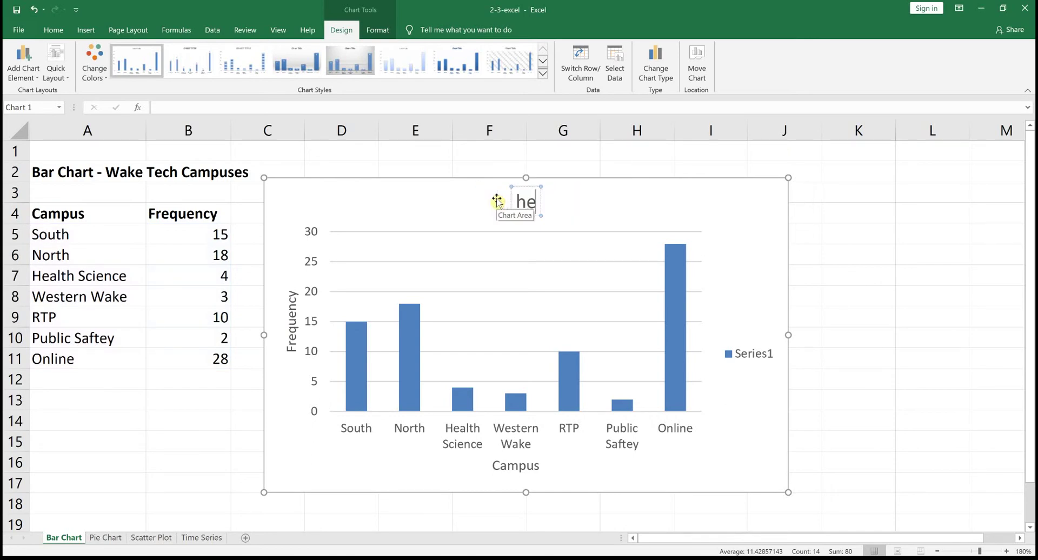
key("BackSpace")
key("BackSpace")
key("BackSpace")
key("BackSpace")
type("Wher")
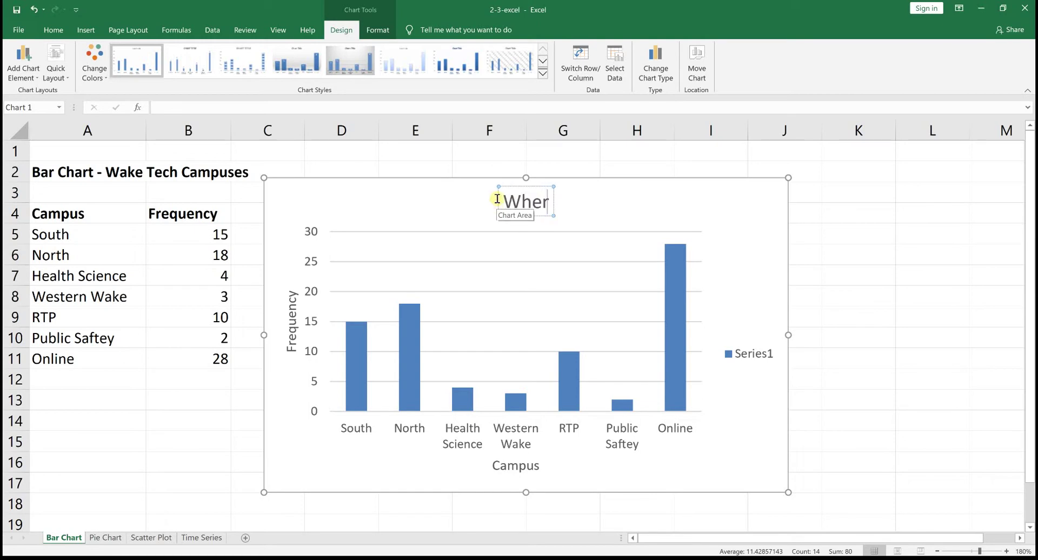
type("e do Wake Tech")
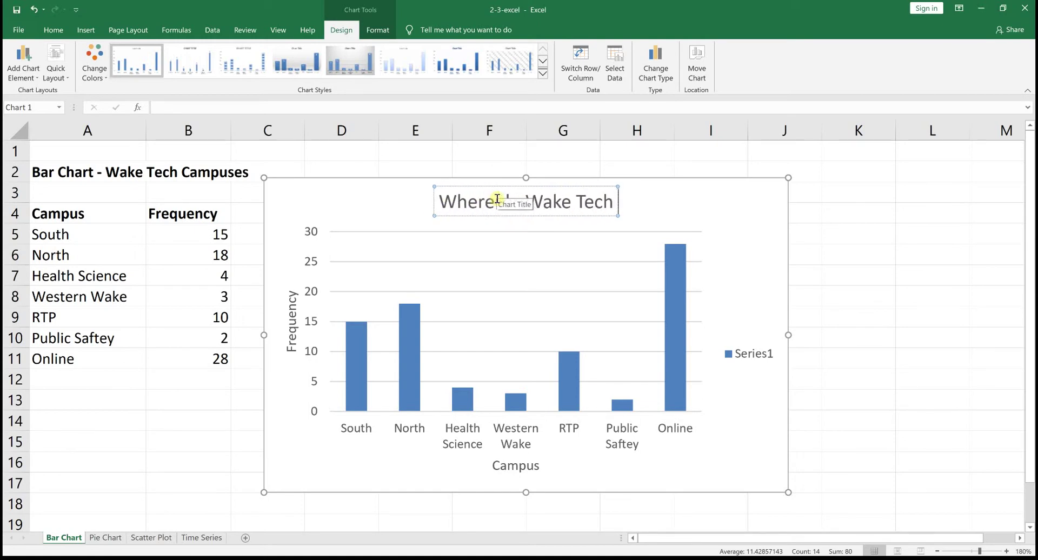
type(" Students go?")
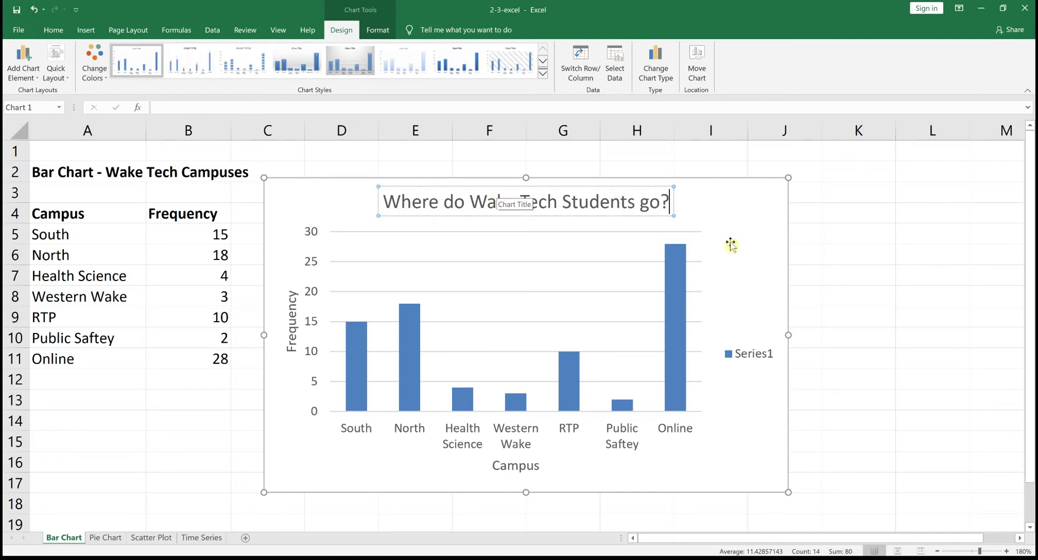
left_click(765, 244)
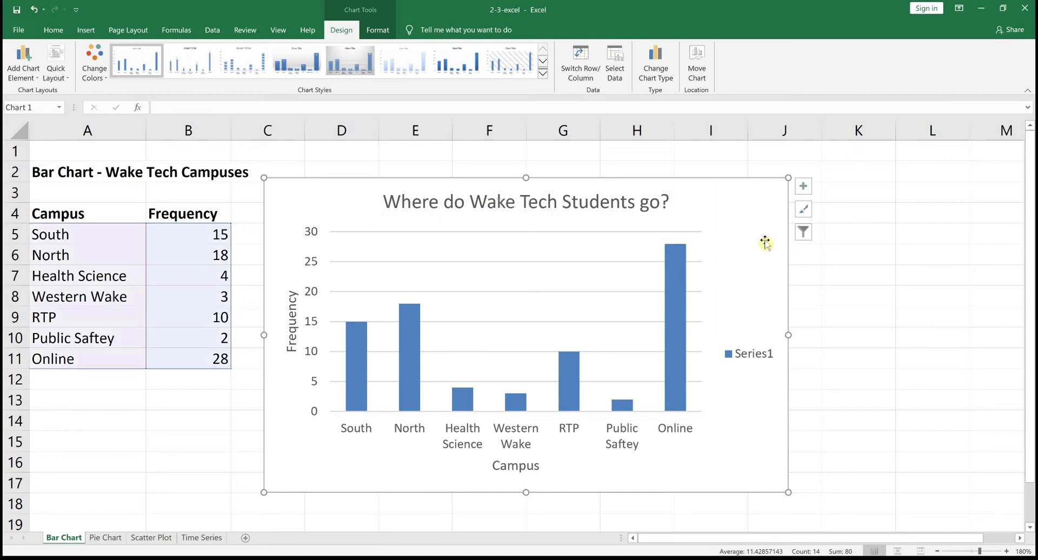
Delete the Series1 legend from the campus column chart
left_click(751, 357)
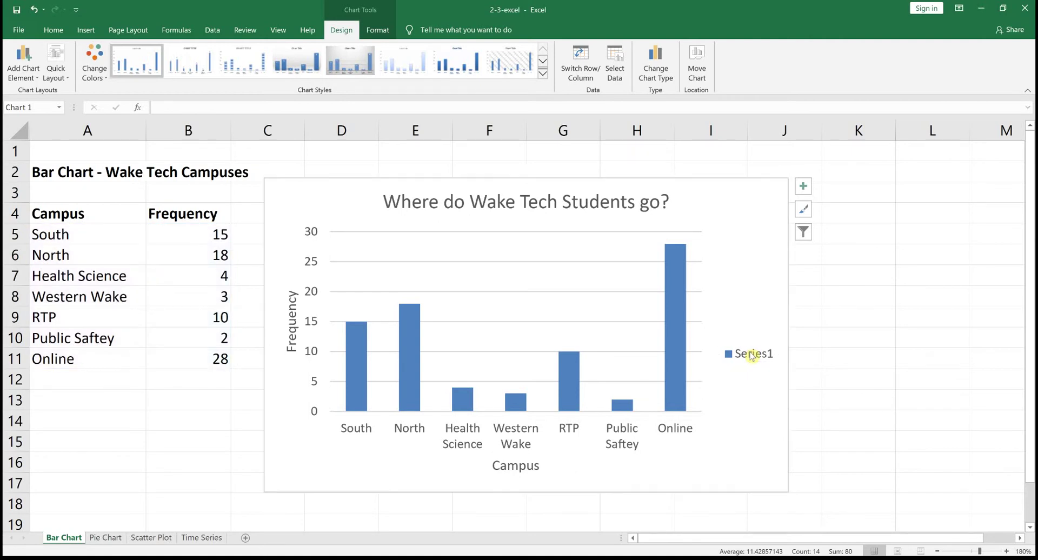
key("Delete")
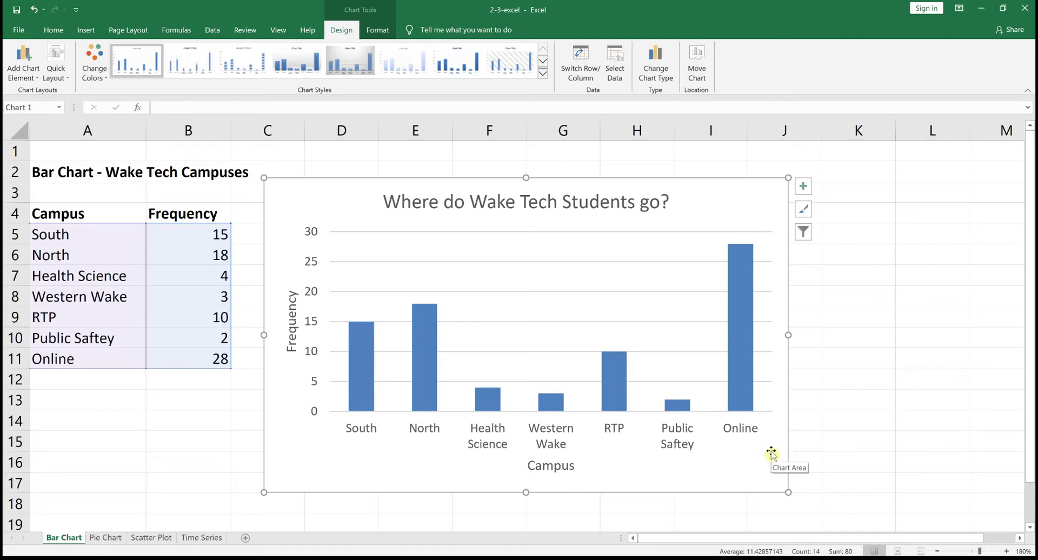
Add data labels showing each campus's frequency above its column
mouse_move(734, 280)
right_click(734, 282)
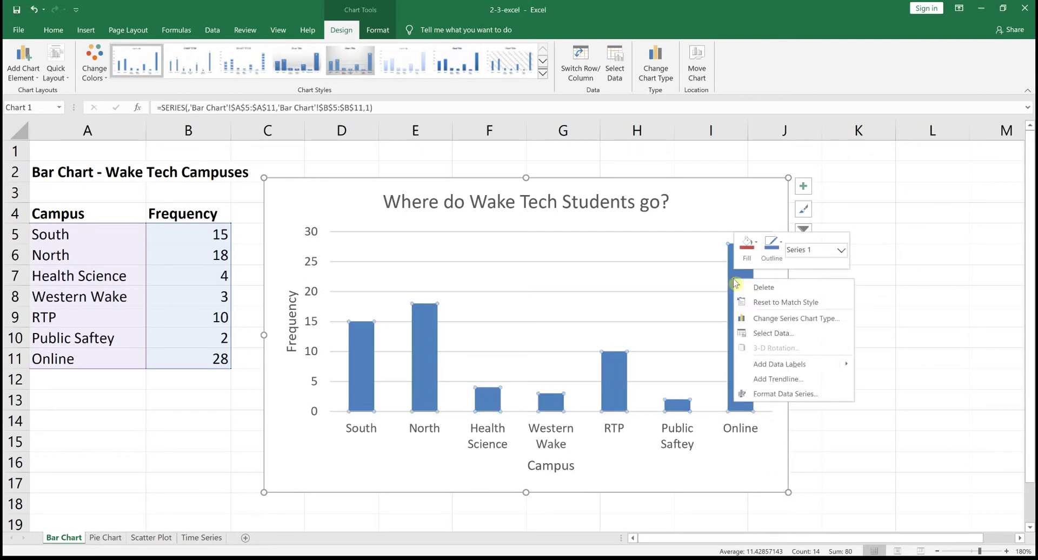
left_click(762, 365)
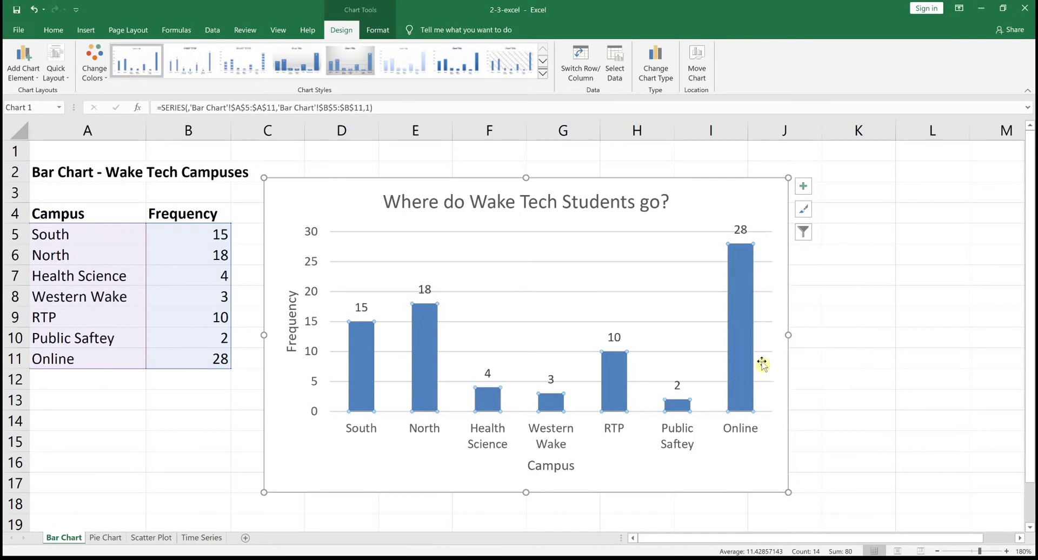
left_click(730, 482)
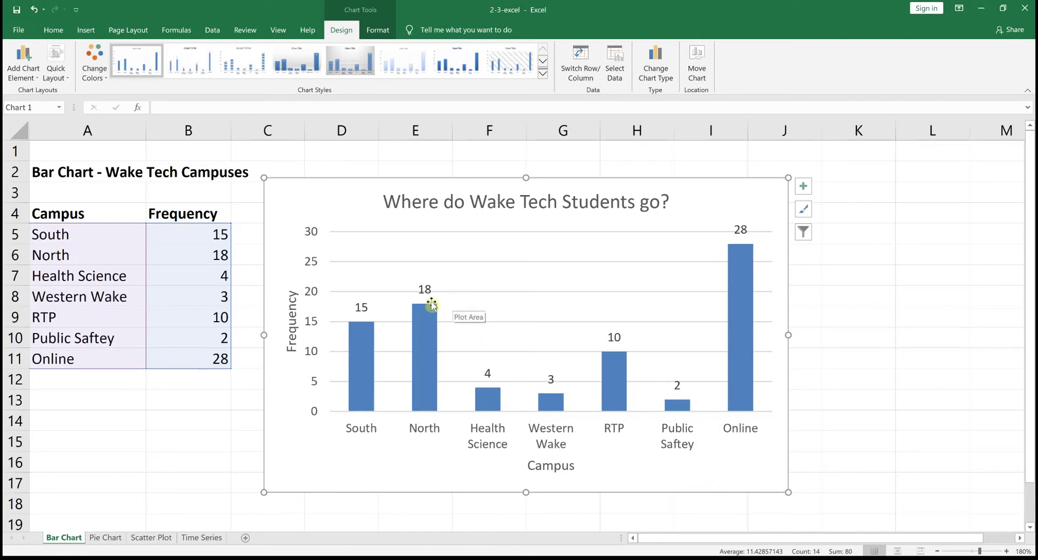
mouse_move(425, 319)
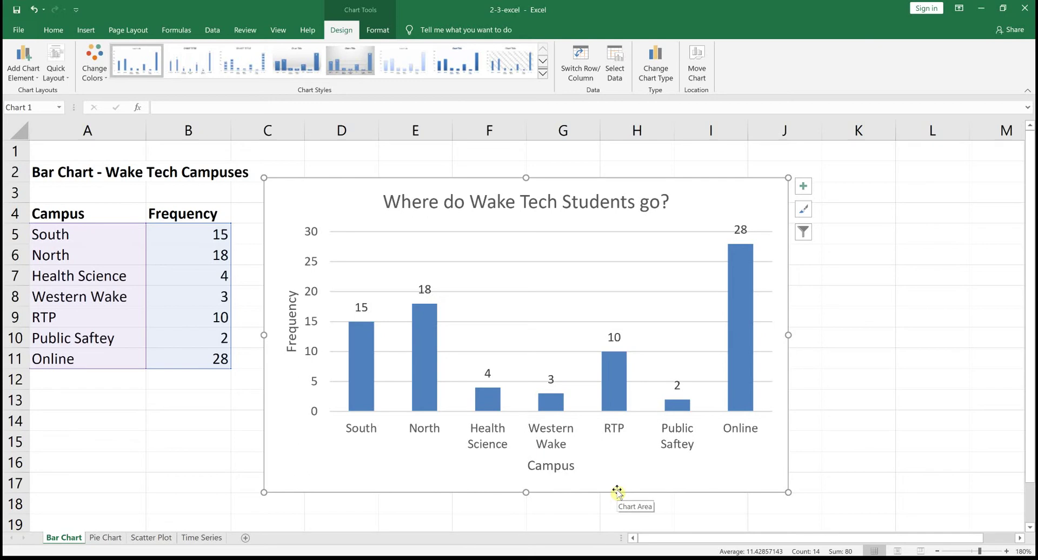
On the Pie Chart sheet, insert a 2-D pie chart of the eye colour data in A4:B7
left_click(107, 539)
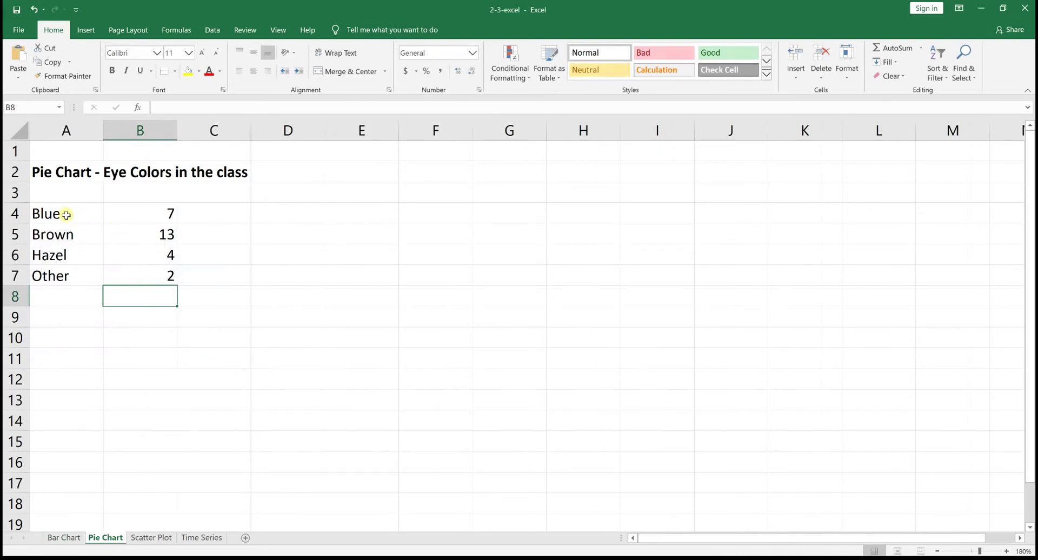
left_click_drag(66, 215, 123, 274)
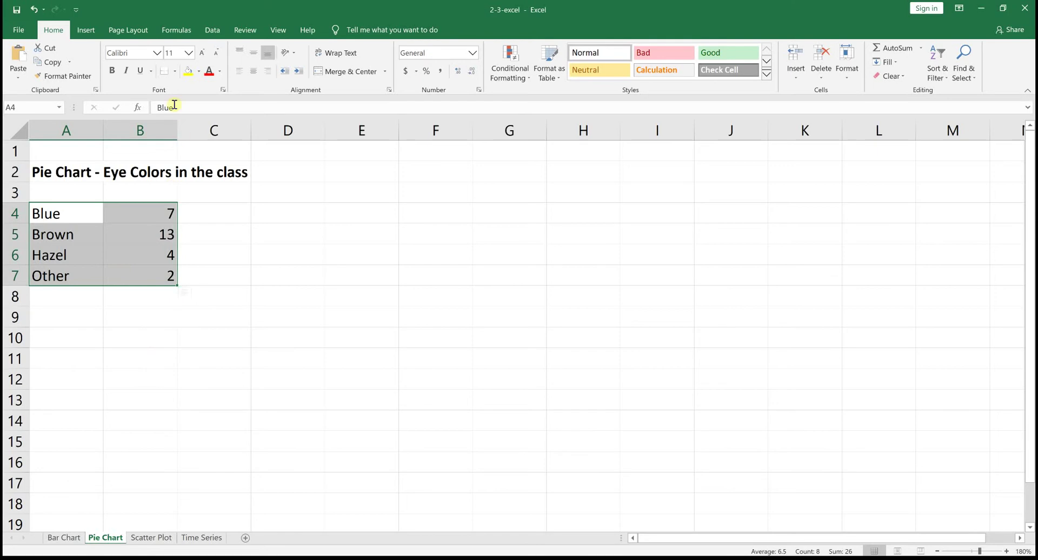
left_click(86, 30)
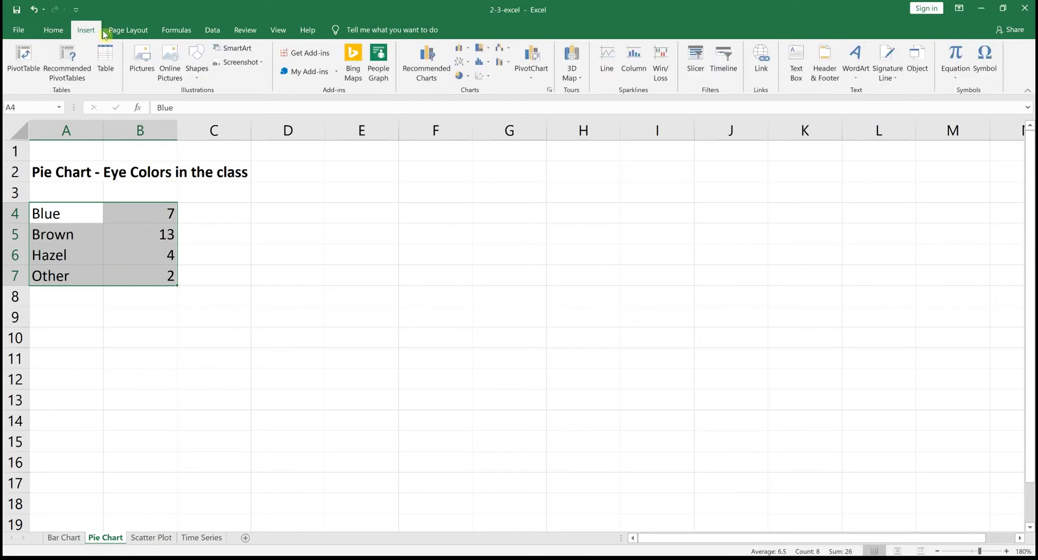
left_click(460, 76)
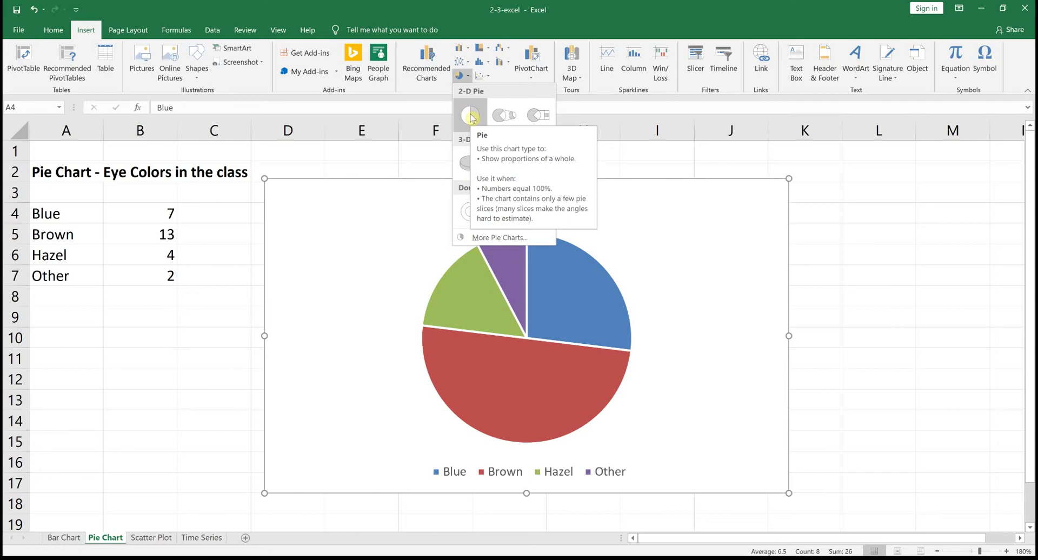
left_click(470, 115)
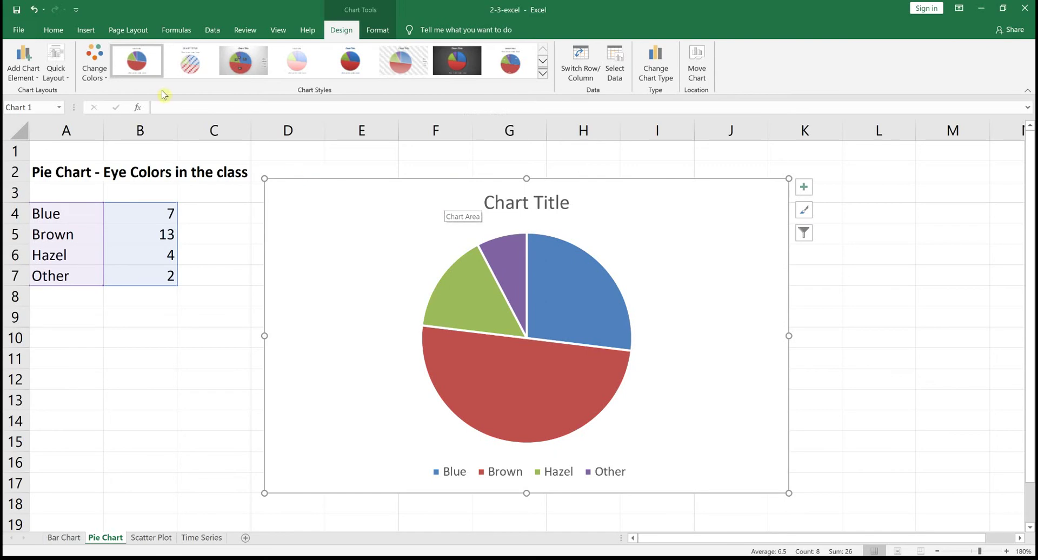
Apply Quick Layout 1 so slices show Blue 27%, Brown 50%, Hazel 15%, Other 8%
left_click(55, 71)
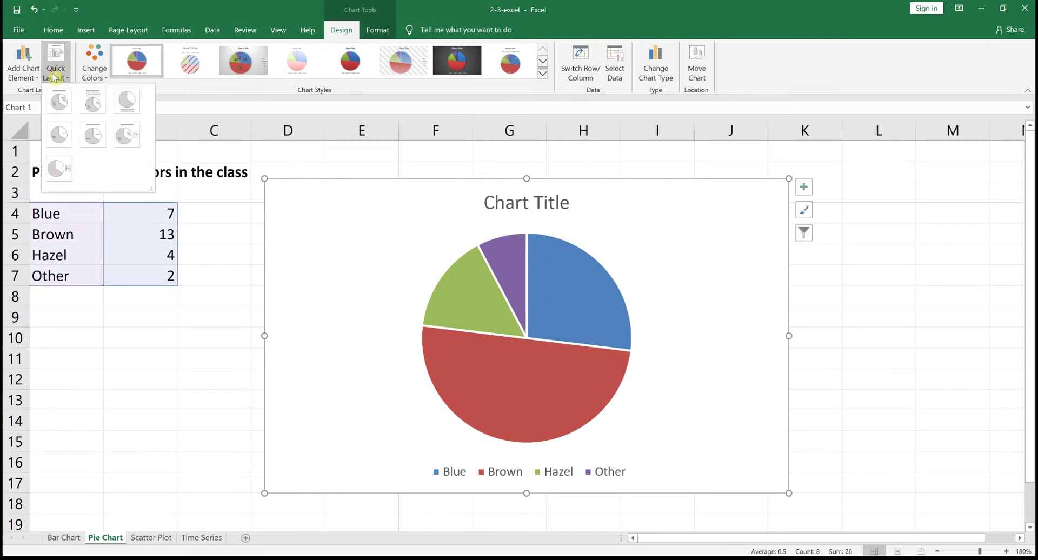
left_click(59, 103)
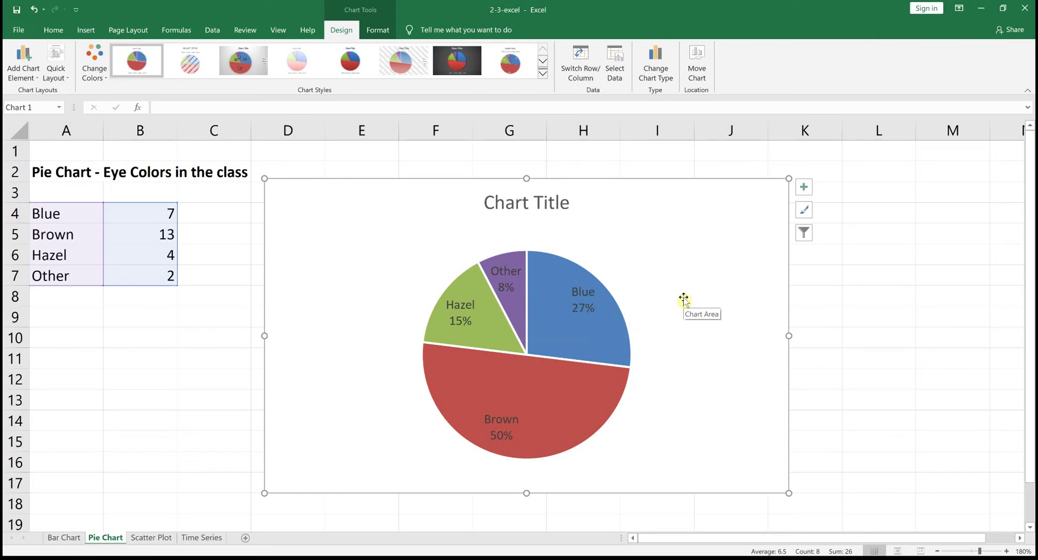
Replace the pie chart's 'Chart Title' placeholder with 'Eye Colors'
left_click(513, 201)
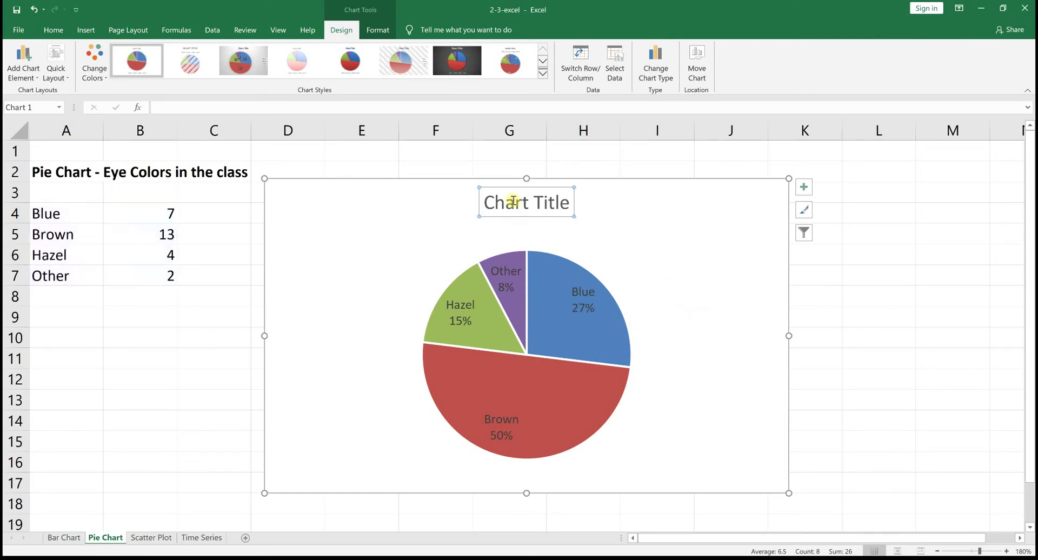
left_click(513, 201)
key("shift+Home")
key("Delete")
key("Delete")
key("Delete")
key("Delete")
key("Delete")
key("Delete")
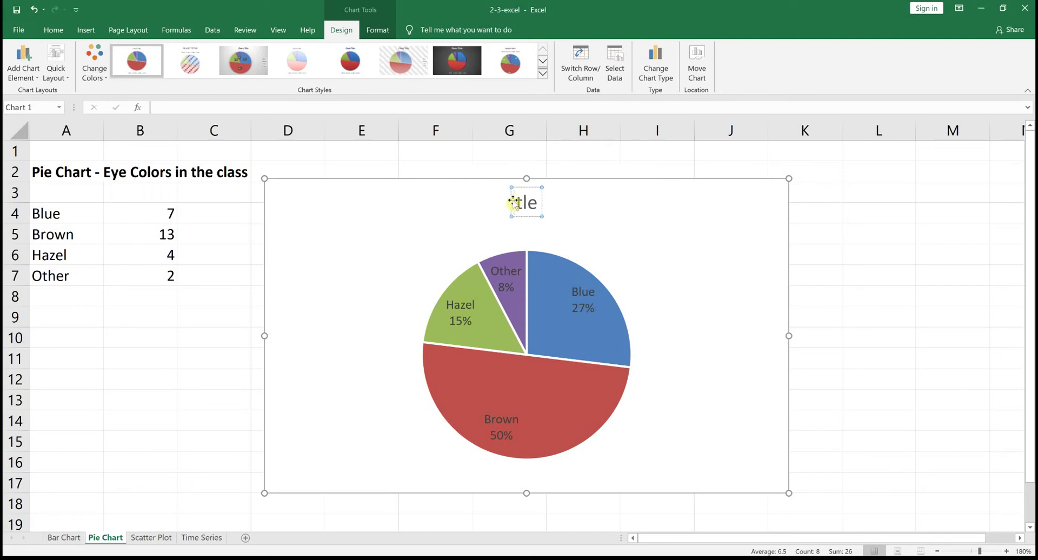
key("Delete")
key("Delete")
key("Delete")
type("Eye")
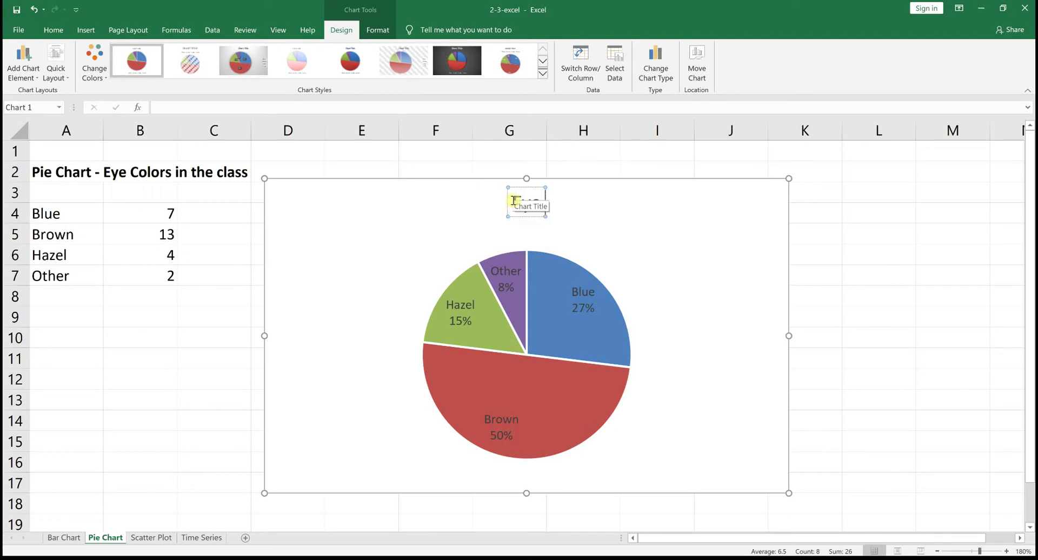
type(" Colors")
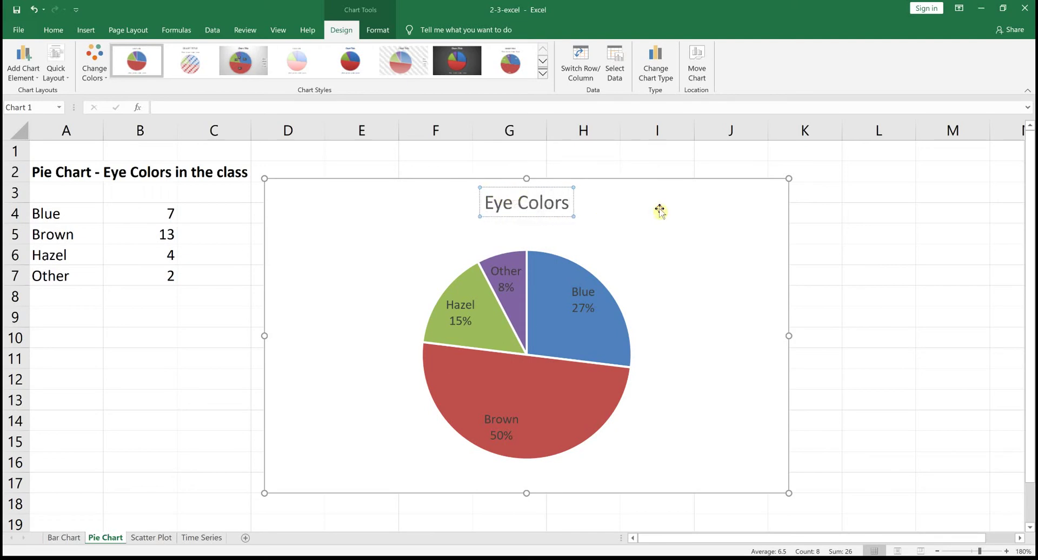
left_click(660, 211)
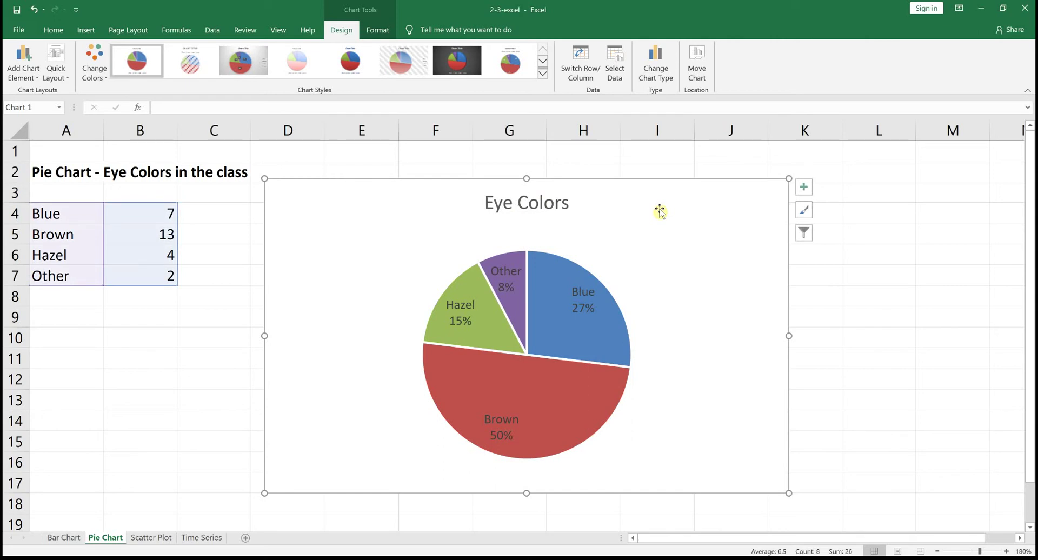
Open the Scatter Plot sheet holding the ice cream temperature and sales data
left_click(160, 538)
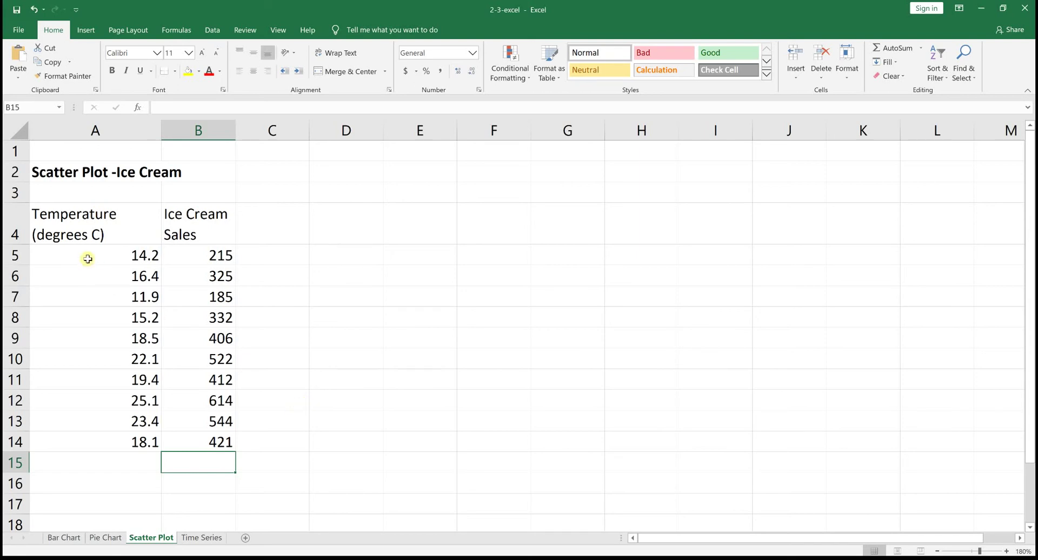
Insert a basic scatter chart of the ten temperature and sales points in A5:B14
left_click_drag(89, 259, 200, 444)
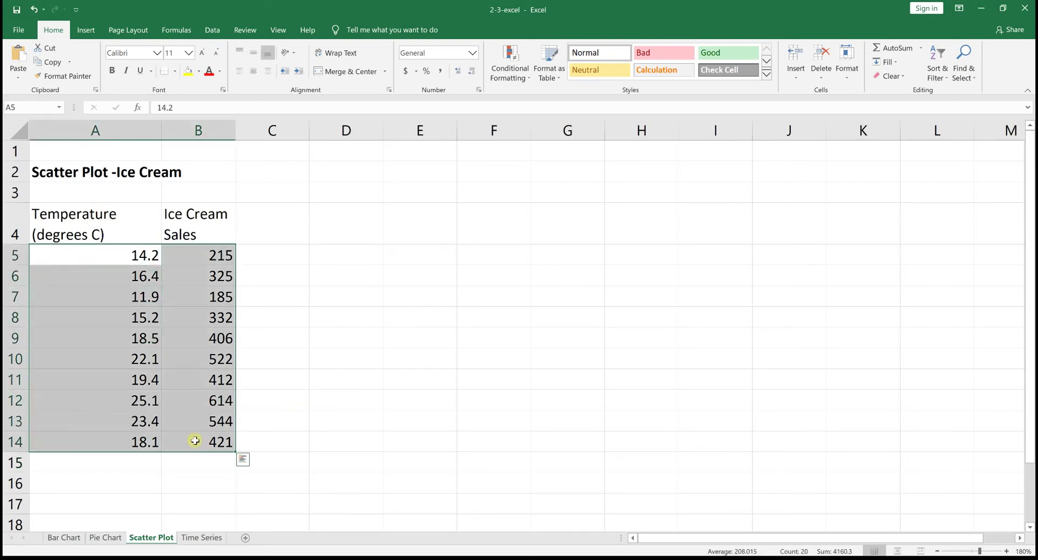
left_click(83, 31)
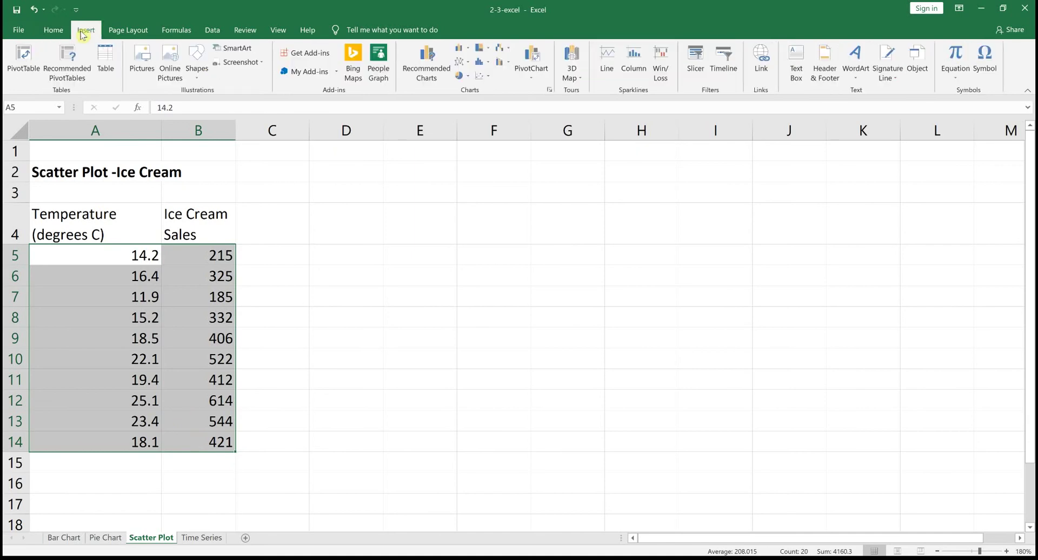
left_click(482, 78)
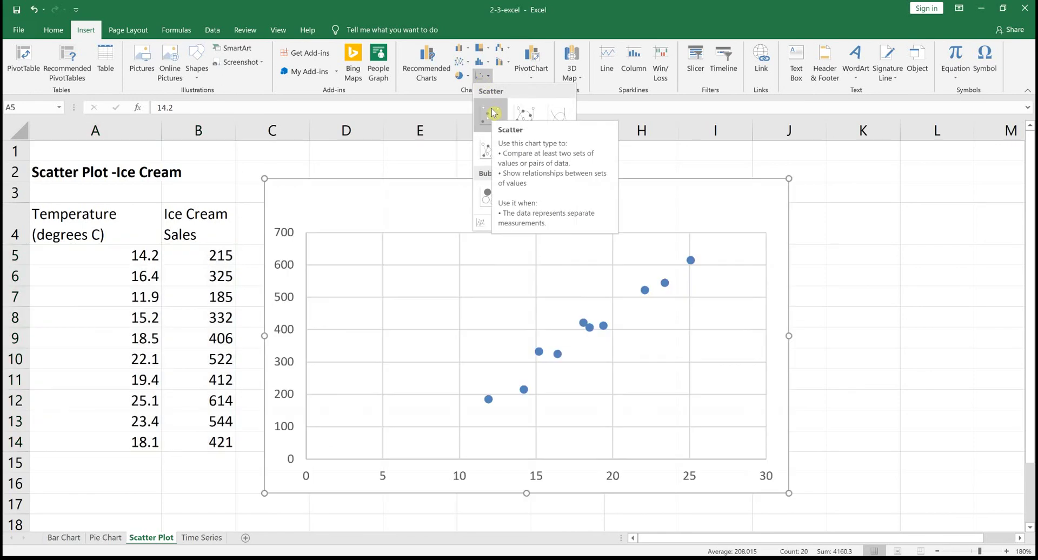
left_click(492, 113)
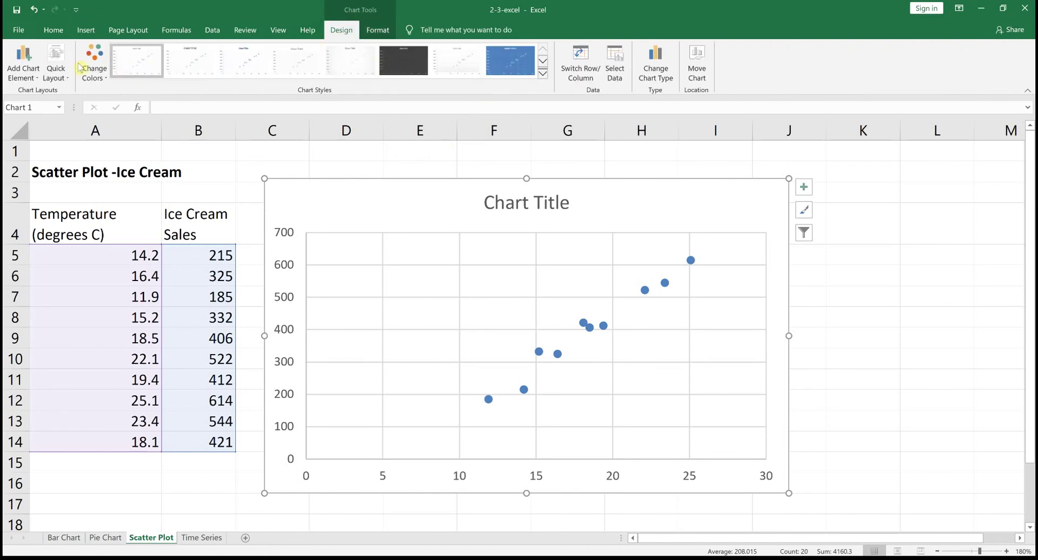
left_click(50, 76)
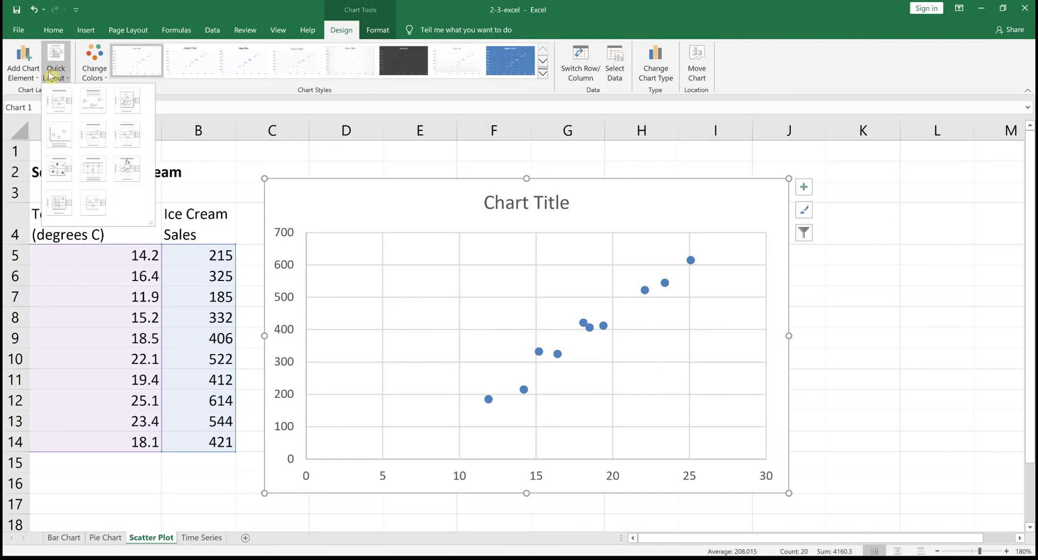
Apply a layout with axis titles and label the horizontal axis 'Tempterature (degrees C)'
left_click(60, 101)
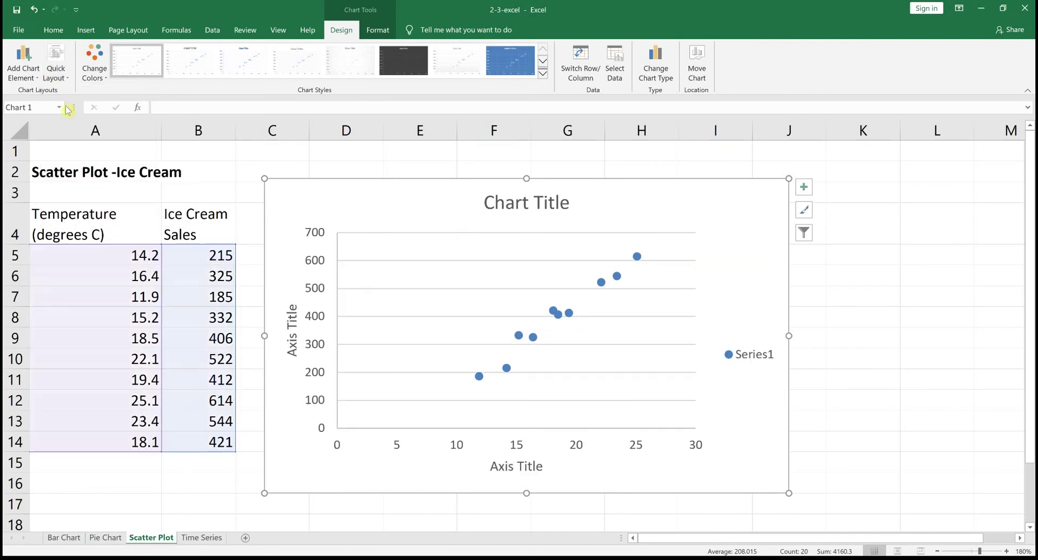
left_click(512, 470)
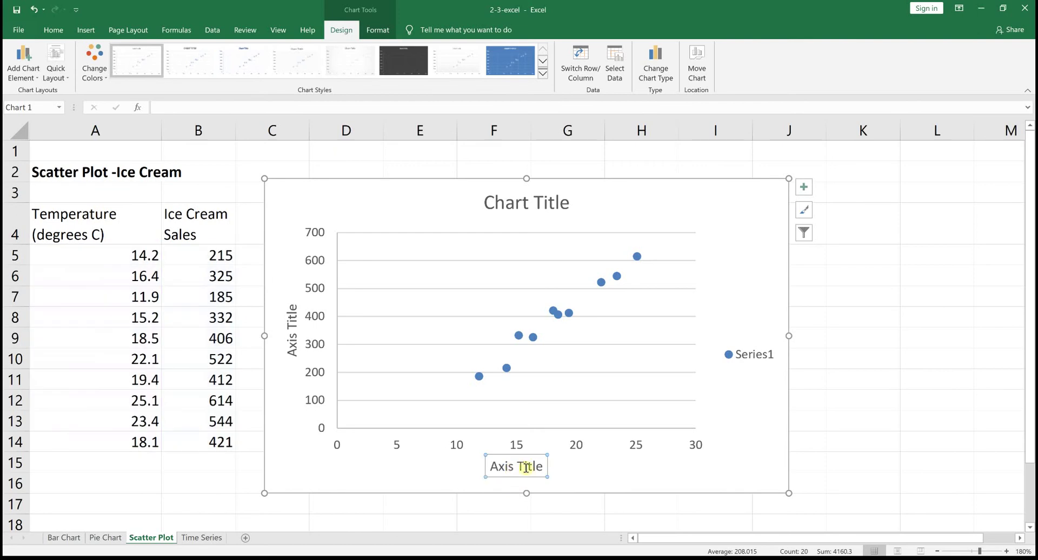
left_click_drag(542, 466, 495, 469)
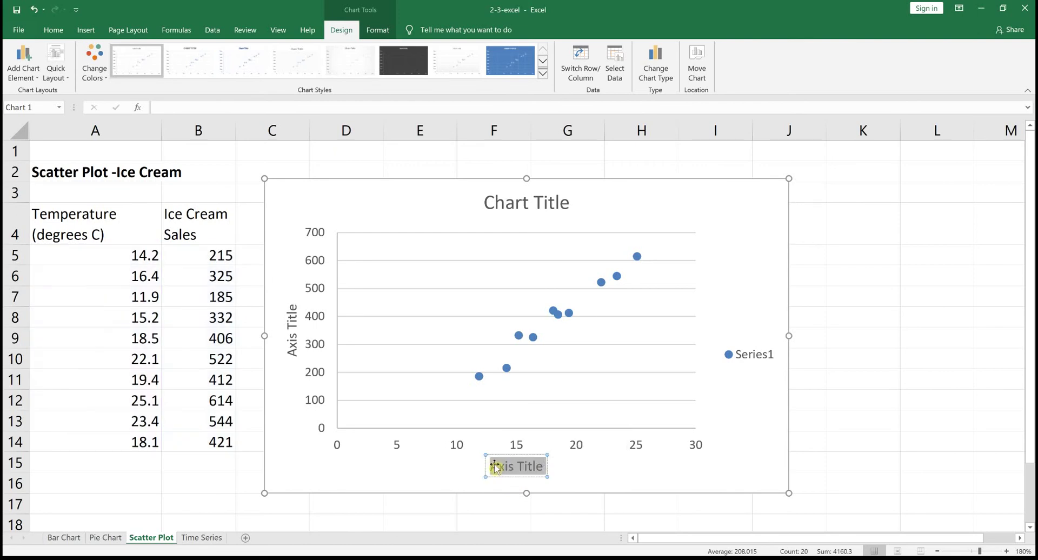
type("Temptera")
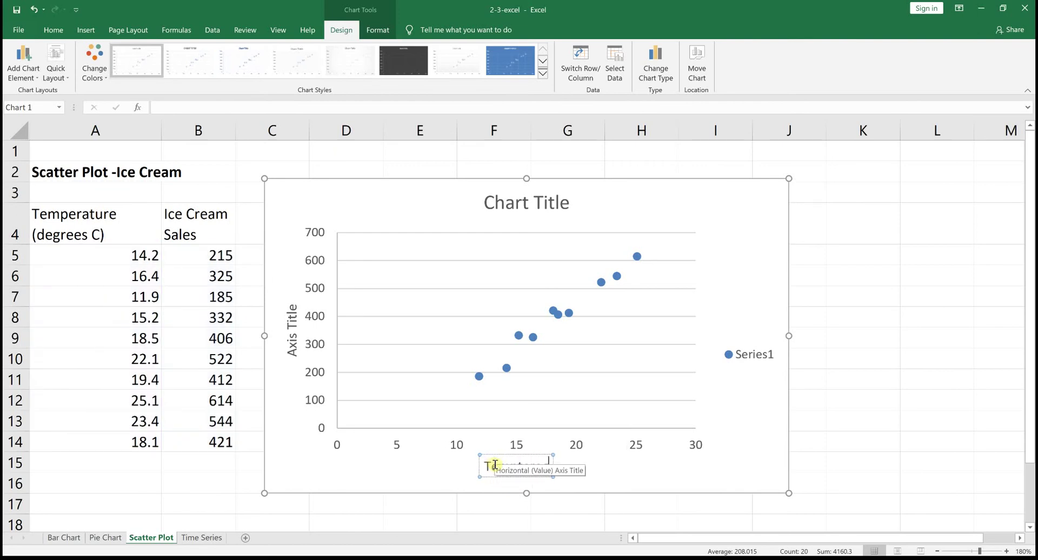
type("gure")
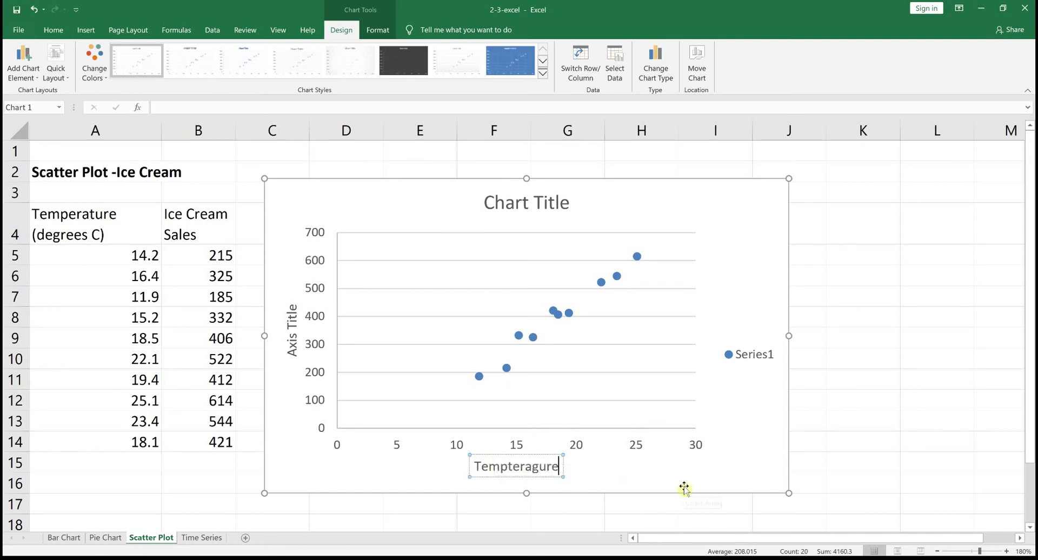
key("BackSpace")
key("BackSpace")
key("BackSpace")
key("BackSpace")
key("BackSpace")
type("ture")
key("BackSpace")
key("BackSpace")
key("BackSpace")
key("BackSpace")
key("BackSpace")
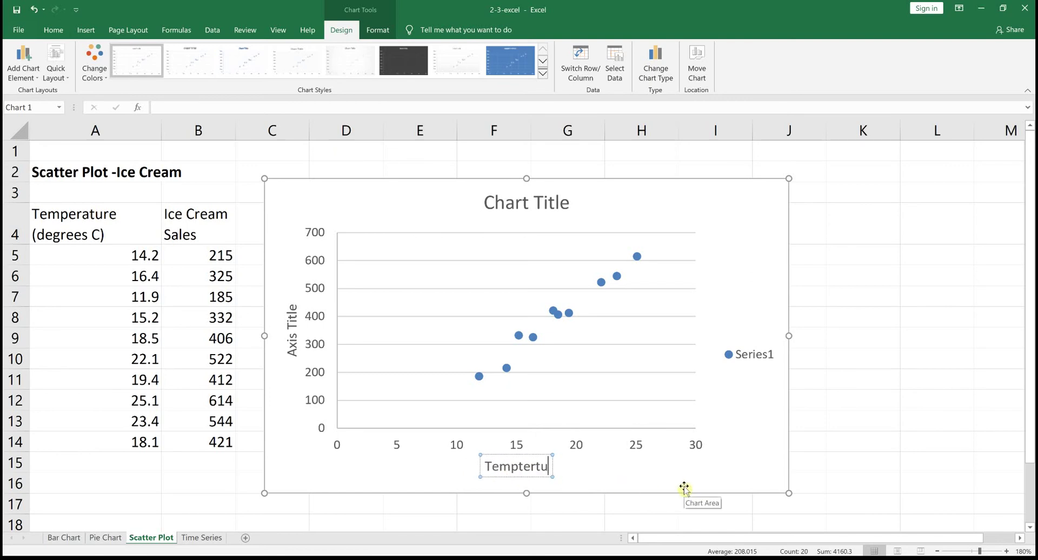
type("rature (")
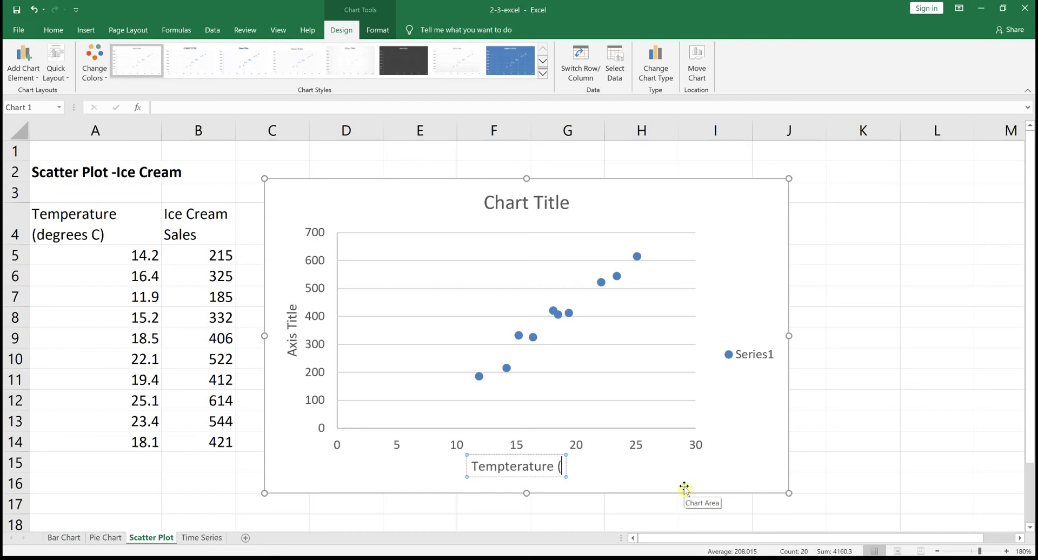
type("degrees C)")
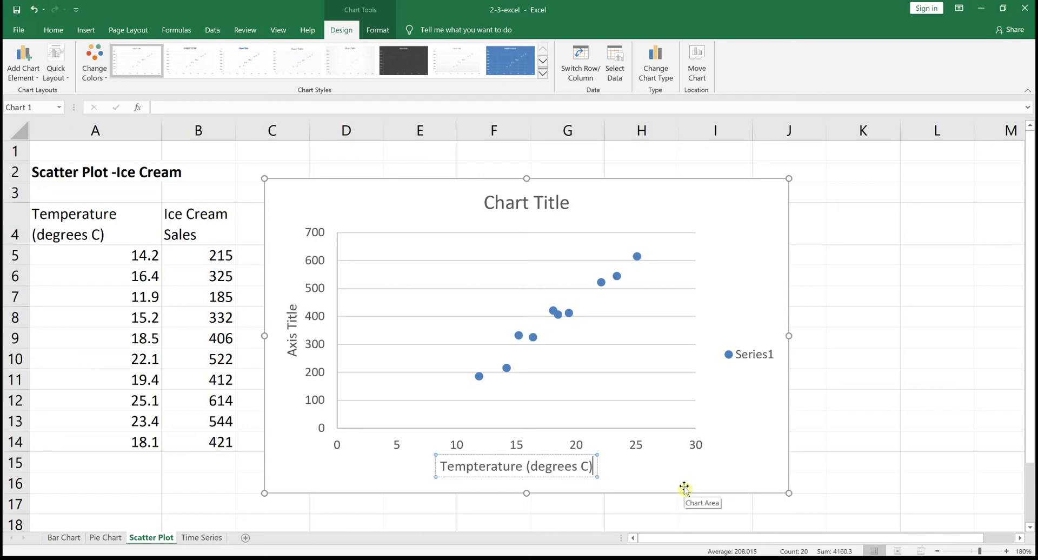
Replace the vertical axis title placeholder with 'Sales ($)'
left_click(292, 331)
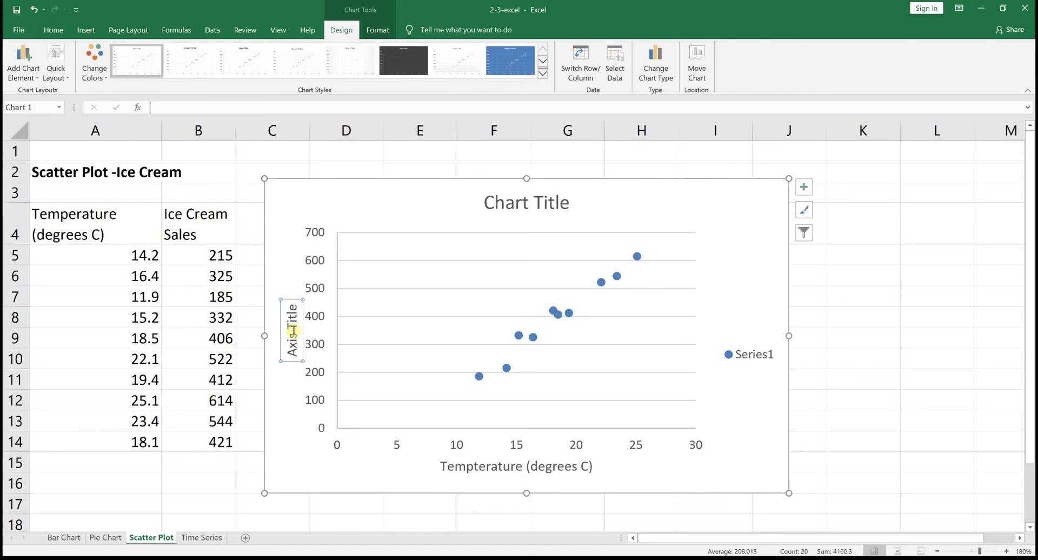
double_click(292, 324)
key("BackSpace")
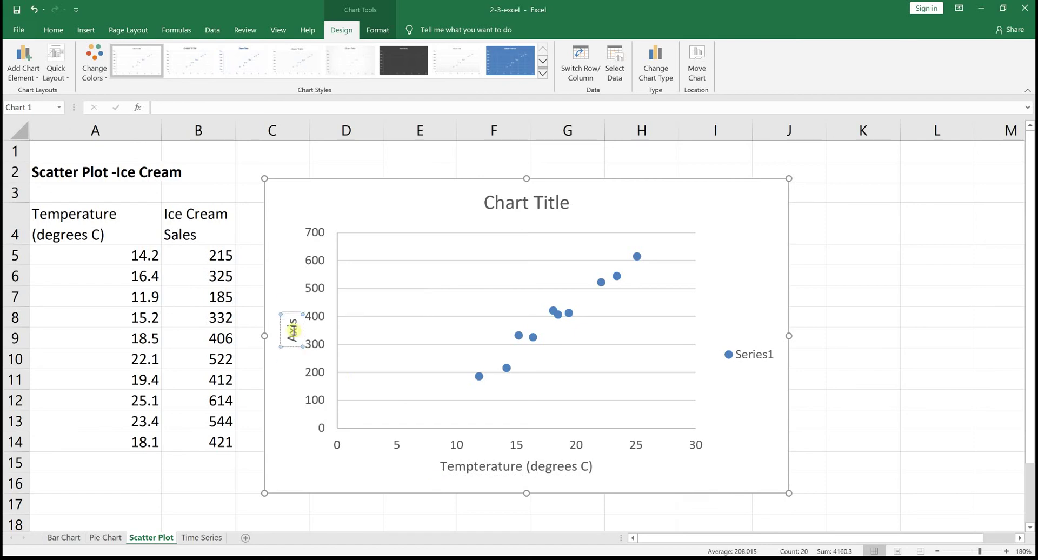
key("BackSpace")
key("BackSpace")
key("BackSpace")
key("BackSpace")
type("Sales (")
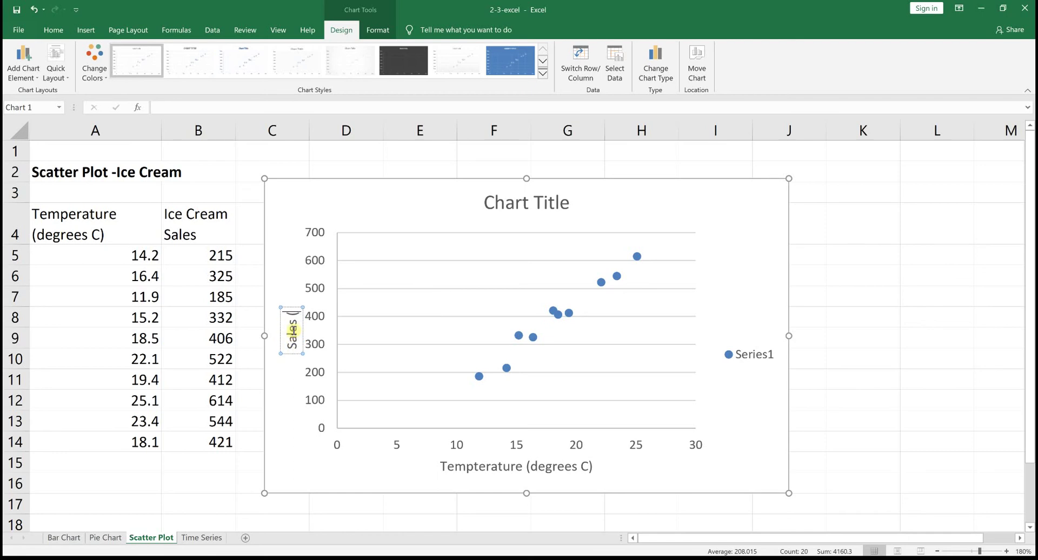
type("$)")
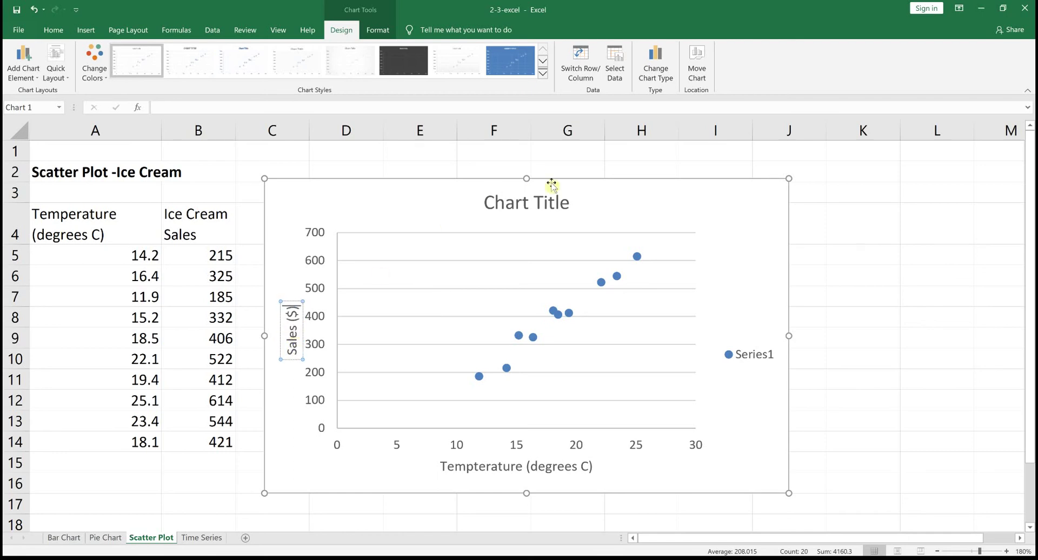
Rename the chart title to 'Ice Cream Sales'
left_click(548, 201)
left_click_drag(572, 202, 496, 202)
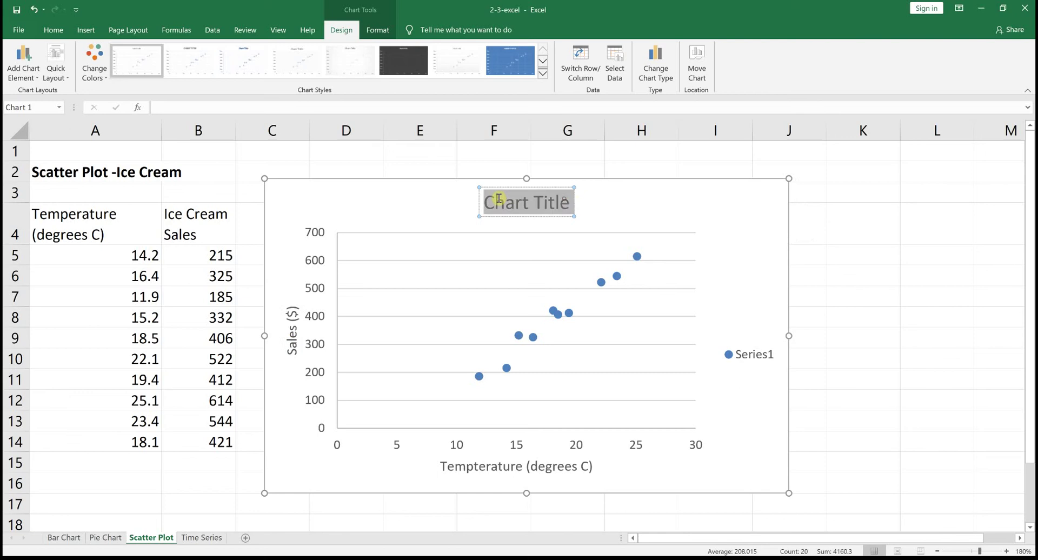
type("Ice Cre")
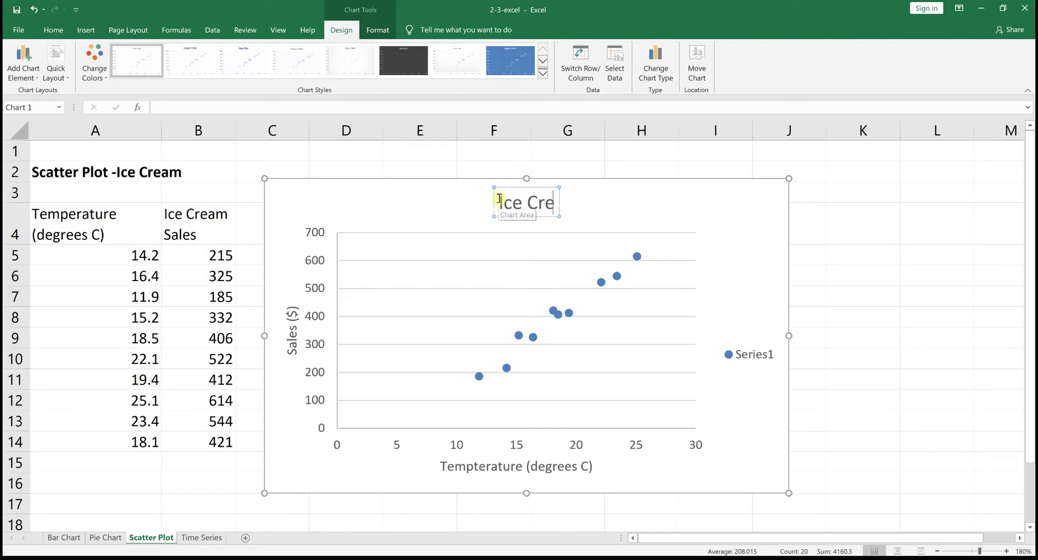
type("am Sales")
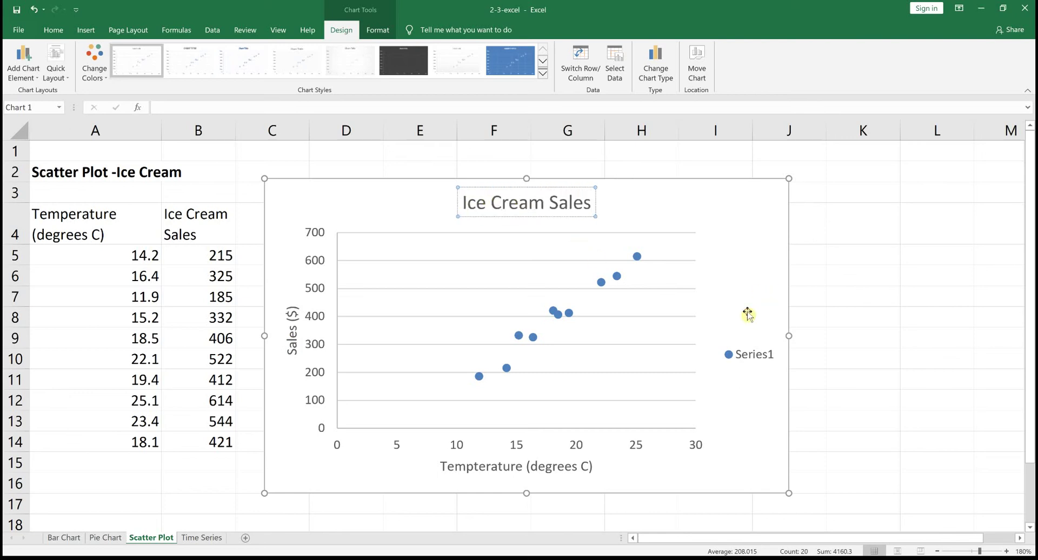
Delete the Series1 legend from the scatter chart
left_click(743, 361)
left_click(743, 361)
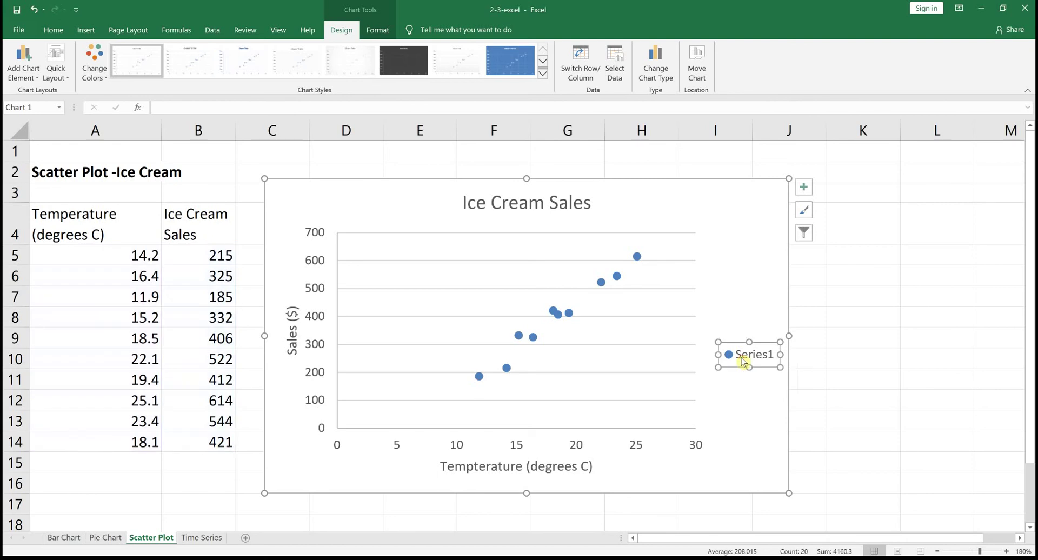
key("Delete")
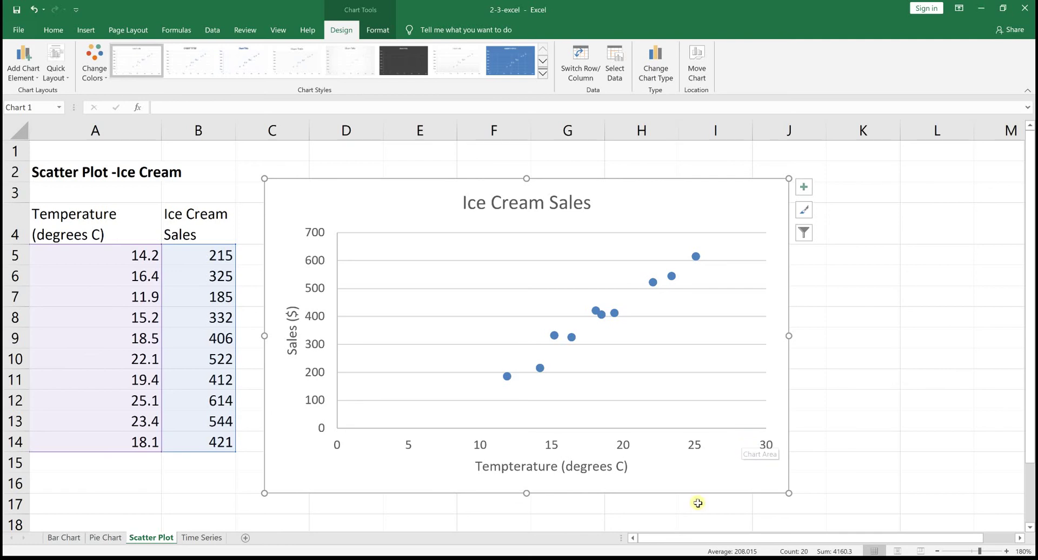
On the Time Series sheet, select the year and deer population values in A5:B11
left_click(202, 538)
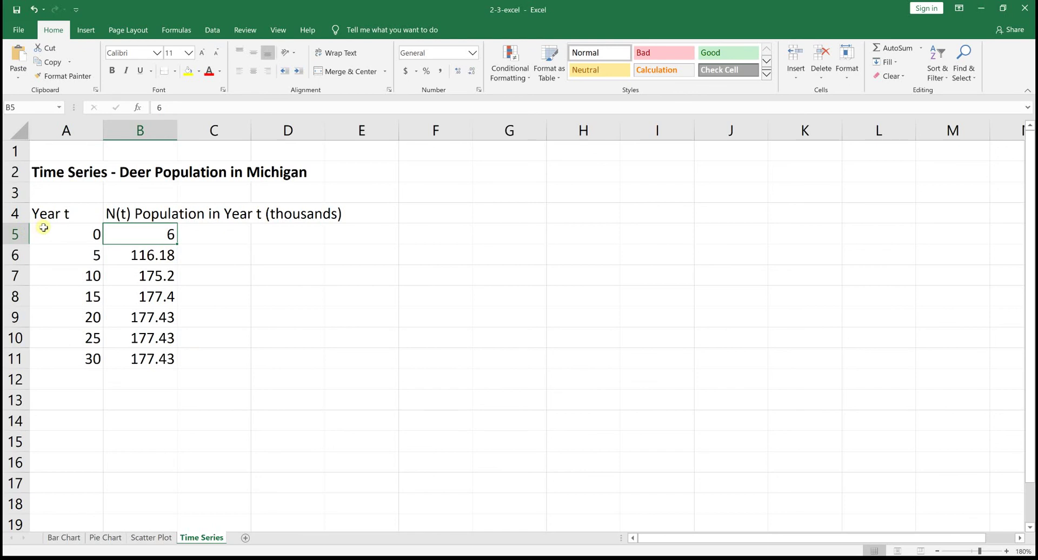
left_click_drag(43, 228, 139, 361)
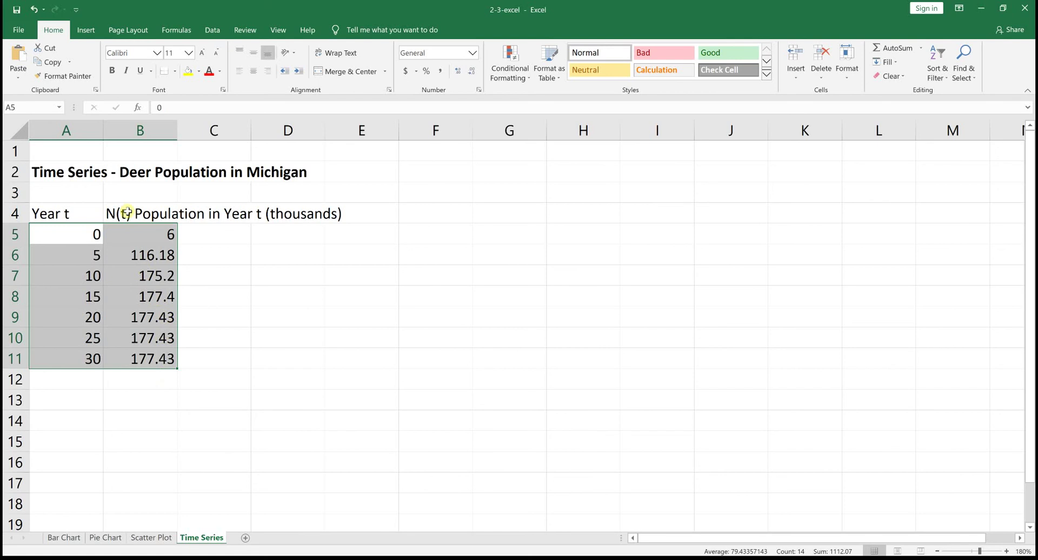
Insert a Scatter with Straight Lines and Markers chart of the deer population data
left_click(88, 30)
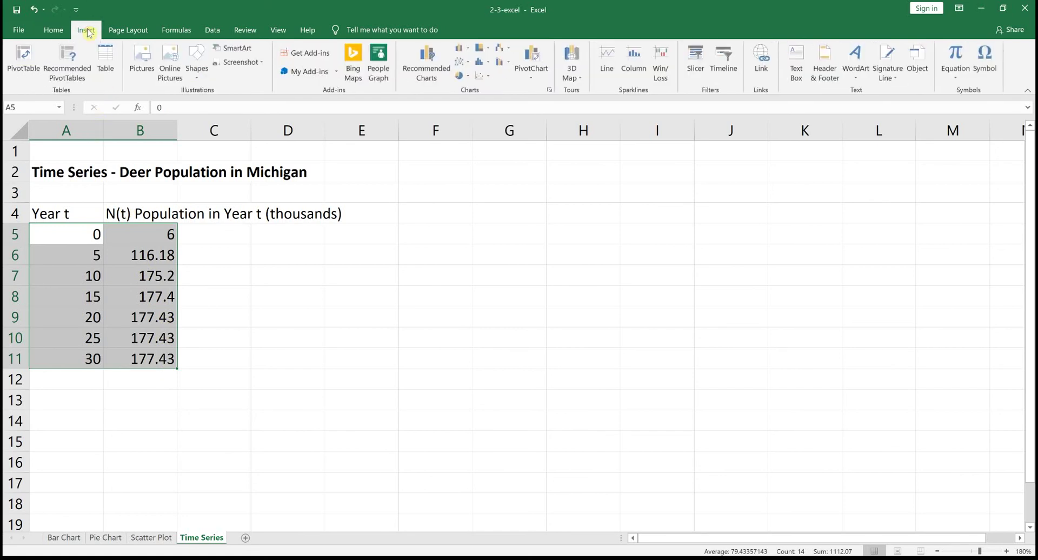
left_click(479, 76)
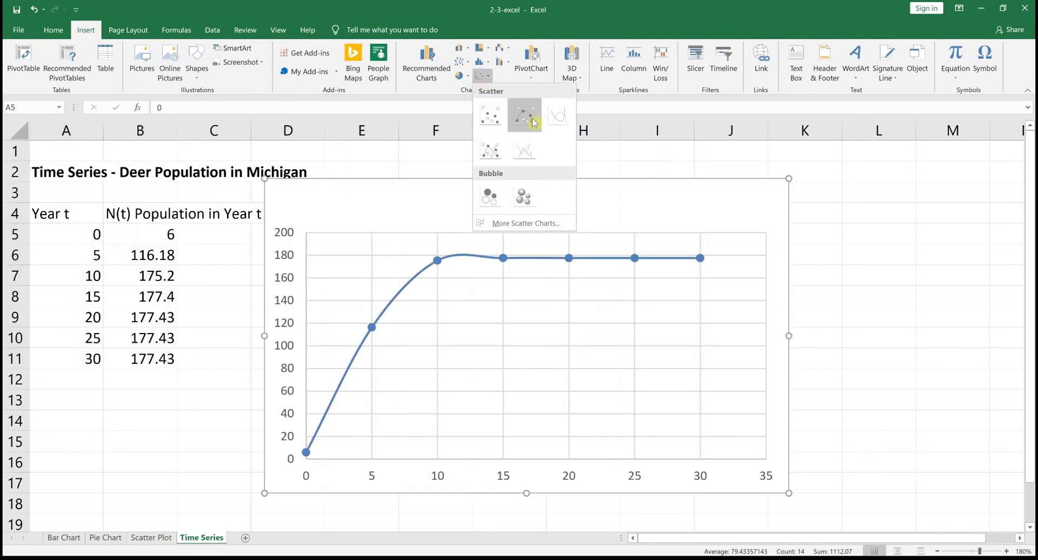
left_click(497, 150)
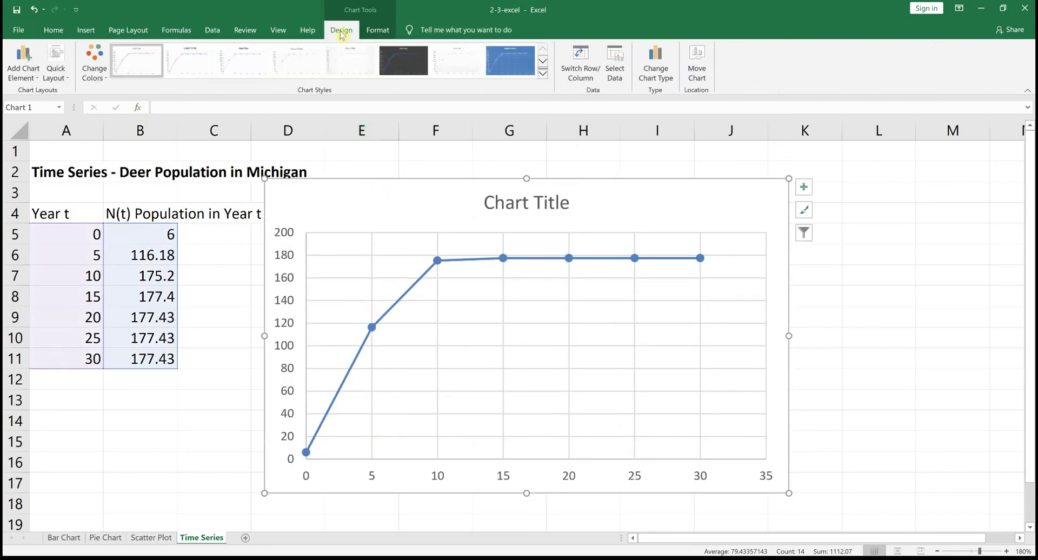
Apply Layout 1 and title the axes 'Years' and 'Population (thousands)'
left_click(61, 79)
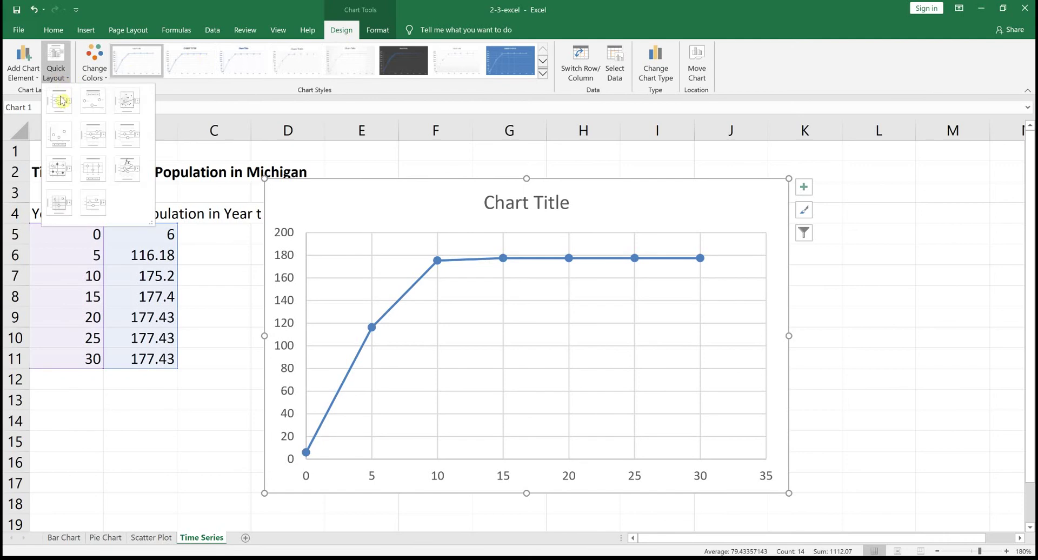
left_click(60, 100)
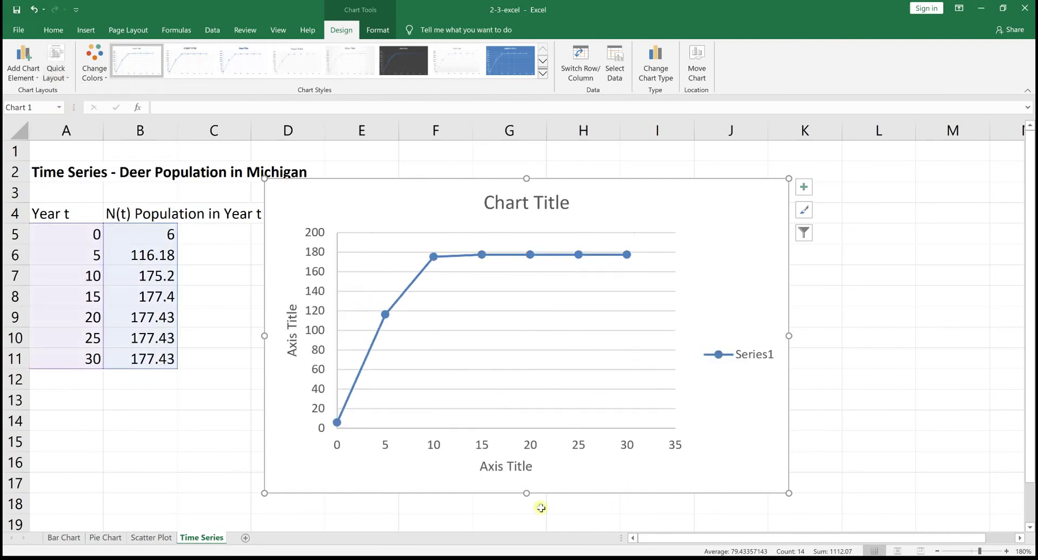
left_click(494, 466)
type("Years")
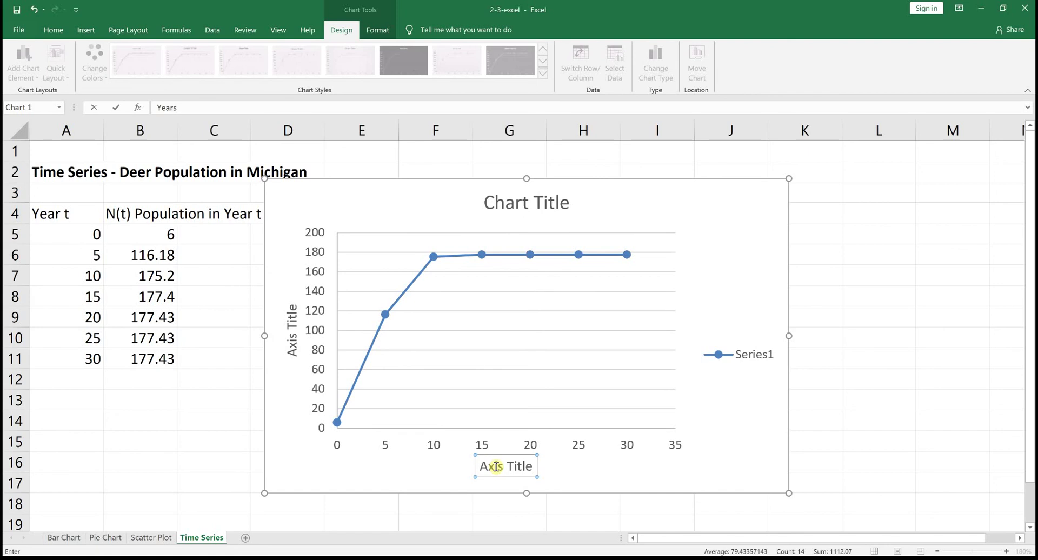
key("Return")
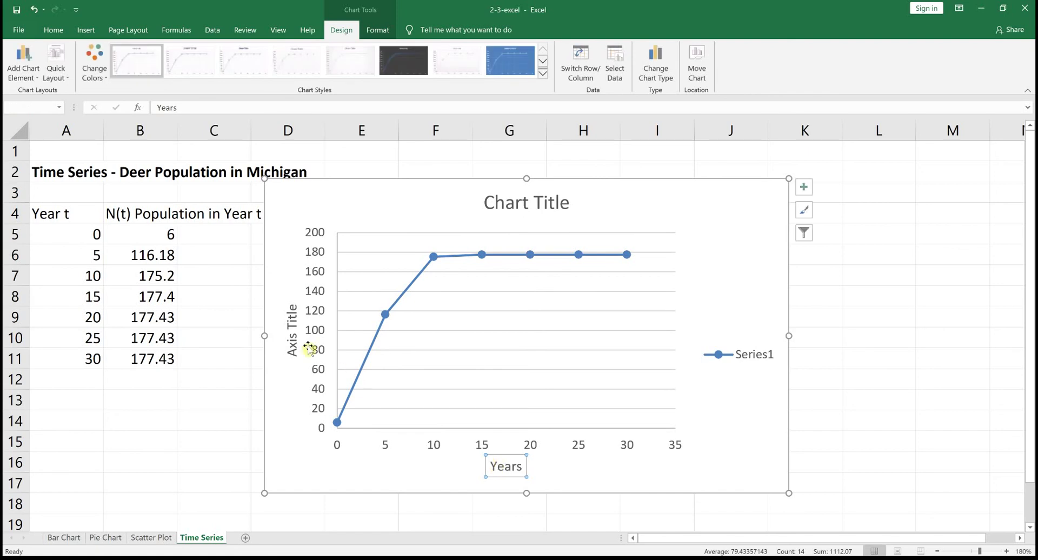
left_click(292, 332)
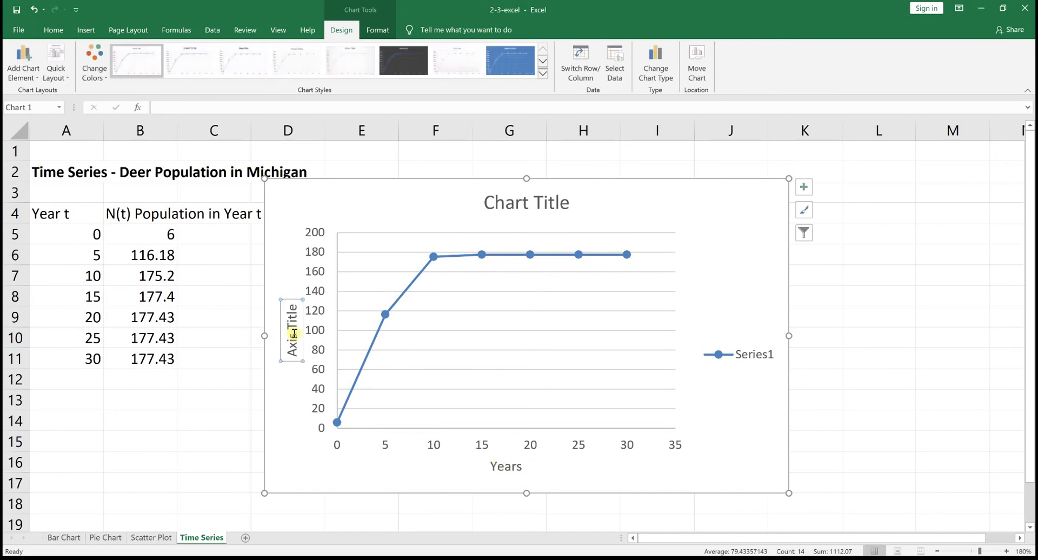
type("Population (th")
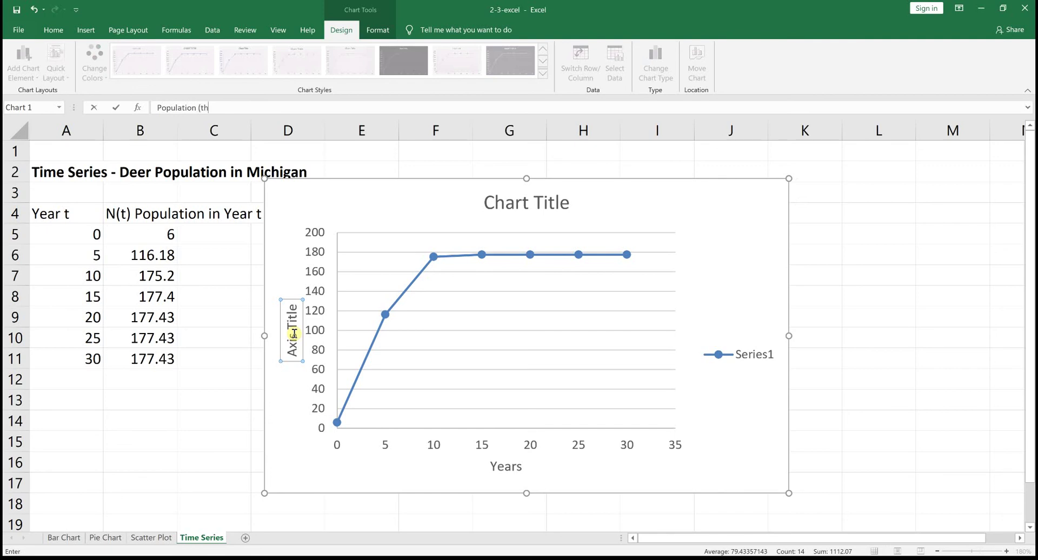
type("ousdan")
type("nds)")
key("Return")
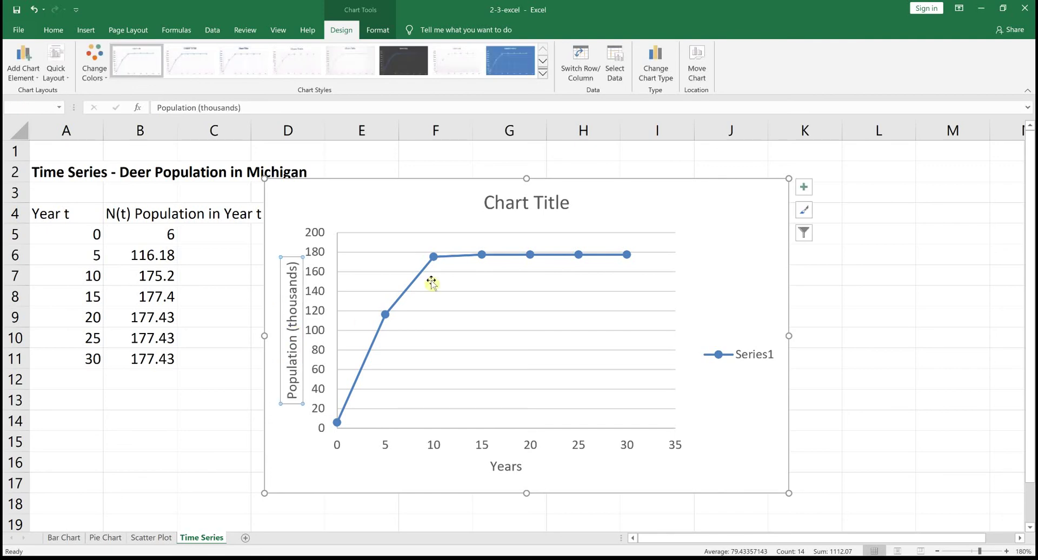
Title the chart 'Deer in Michigan' and delete the Series1 legend
left_click(547, 209)
type("De")
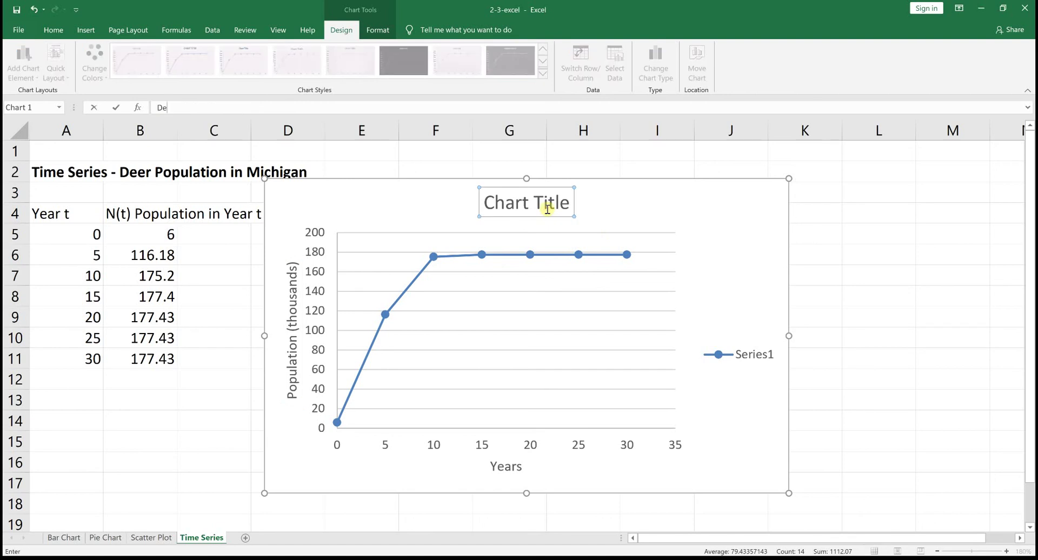
type("er in Michigan")
key("Return")
left_click(740, 293)
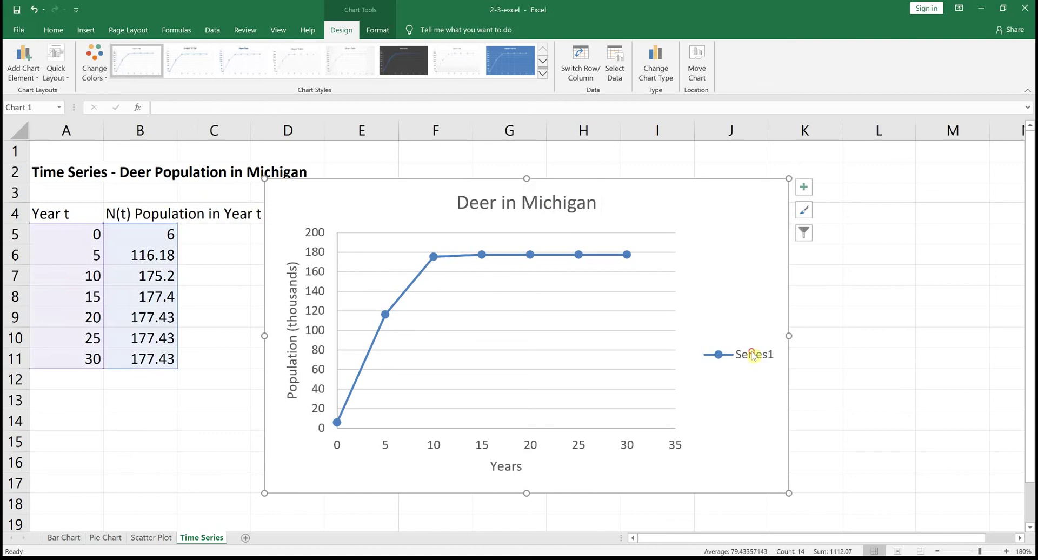
left_click(753, 355)
key("Delete")
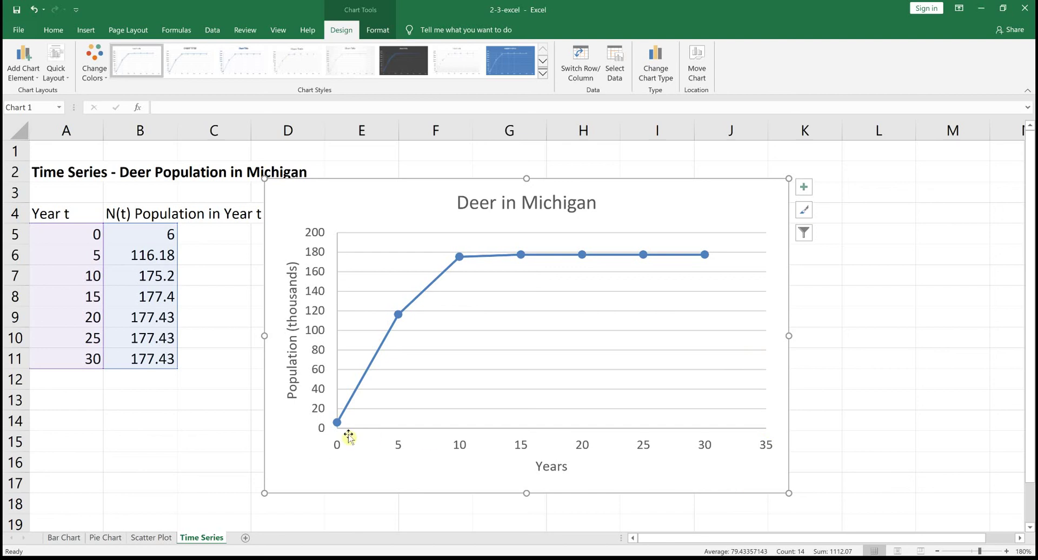
mouse_move(340, 427)
mouse_move(524, 259)
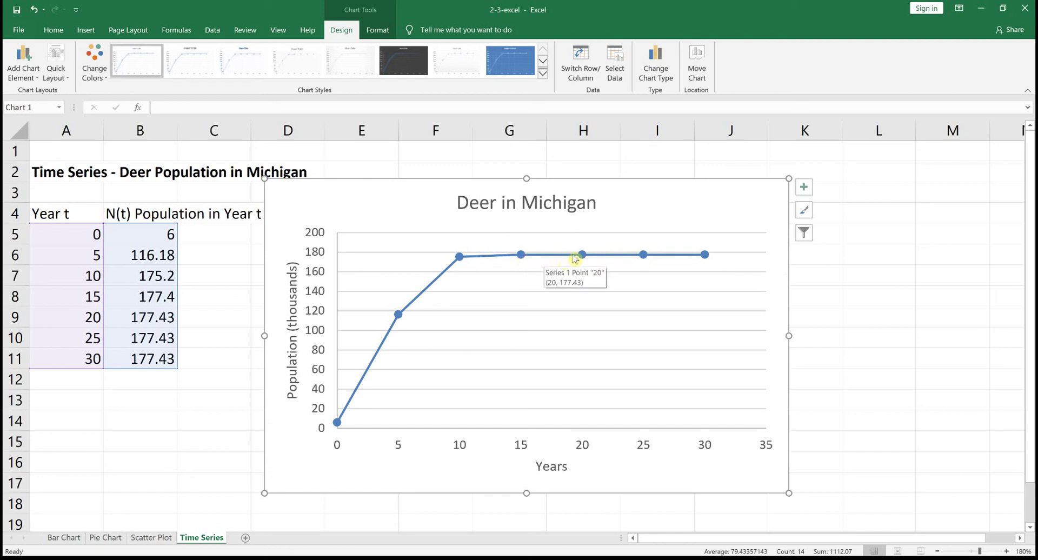